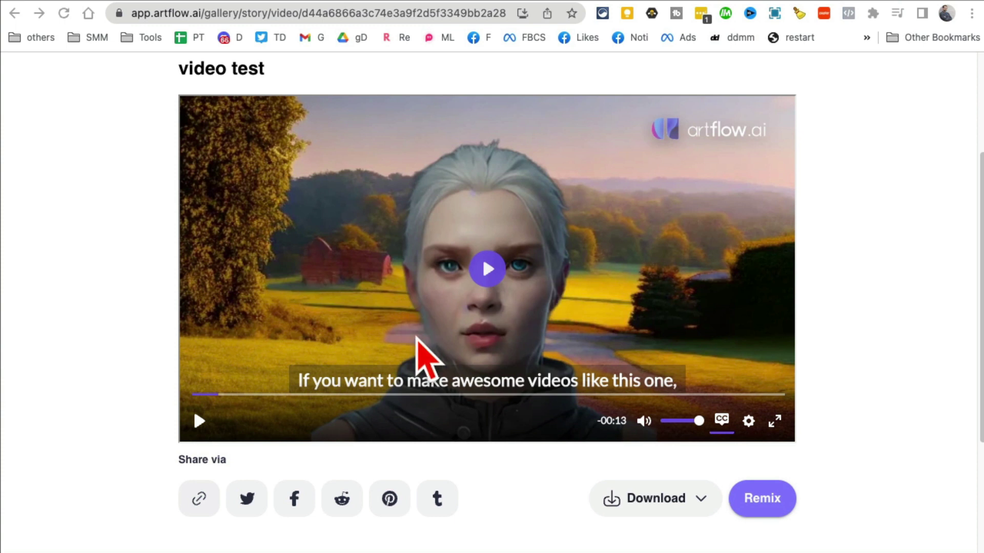
Play the video test clip in the browser, then pause it
{"action": "left_click", "coordinate": [125, 304]}
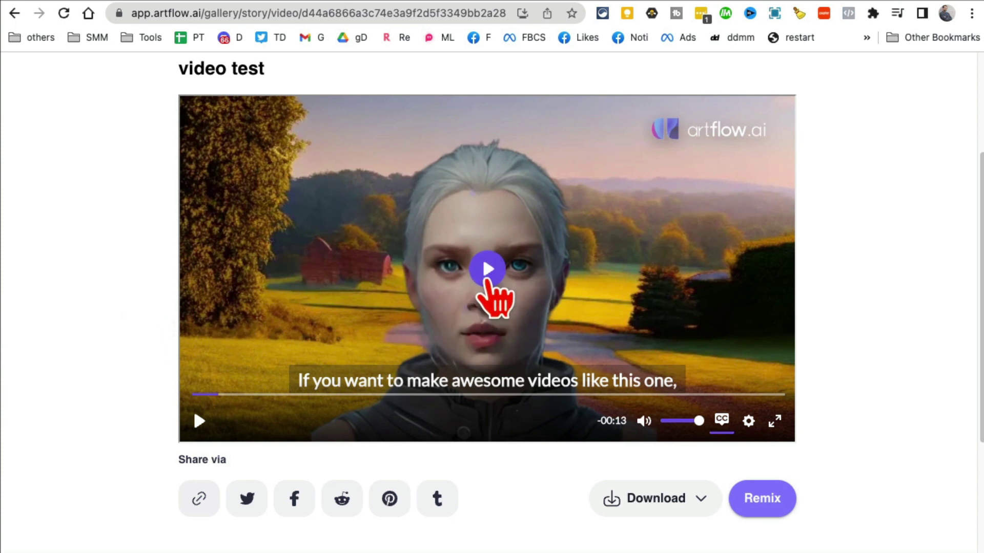
{"action": "left_click", "coordinate": [485, 280]}
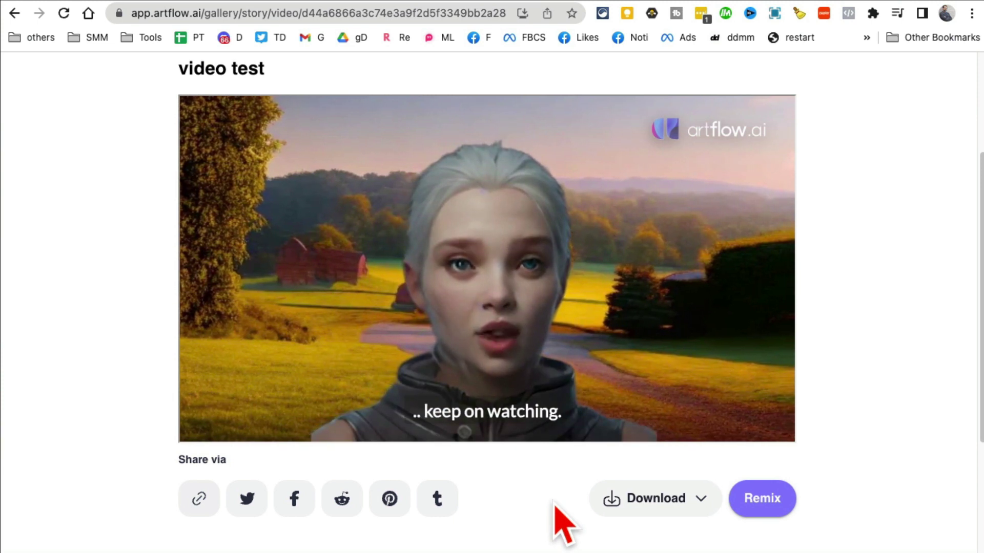
{"action": "left_click", "coordinate": [199, 421]}
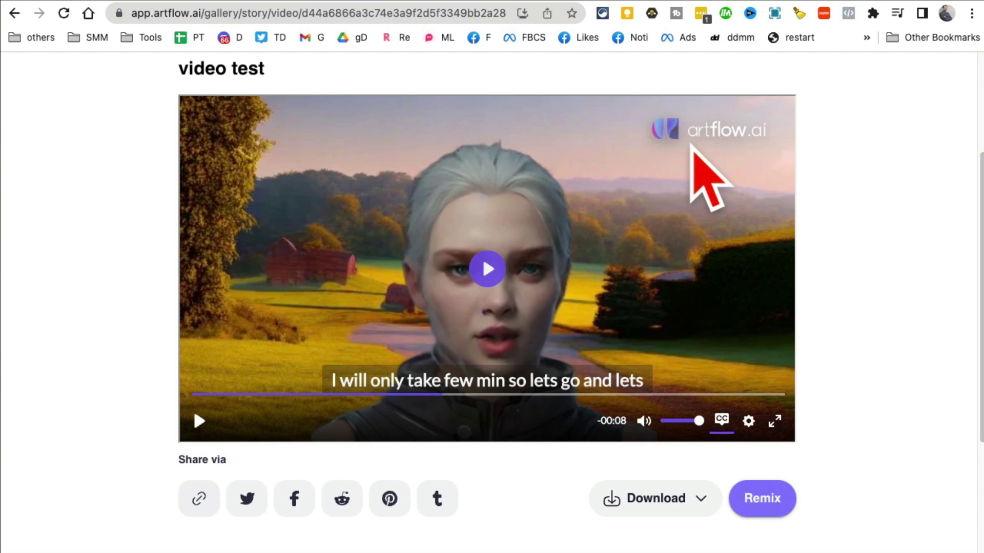
Go to artflow.ai and open the Image Studio page
{"action": "left_click", "coordinate": [266, 14]}
{"action": "type", "text": "art"}
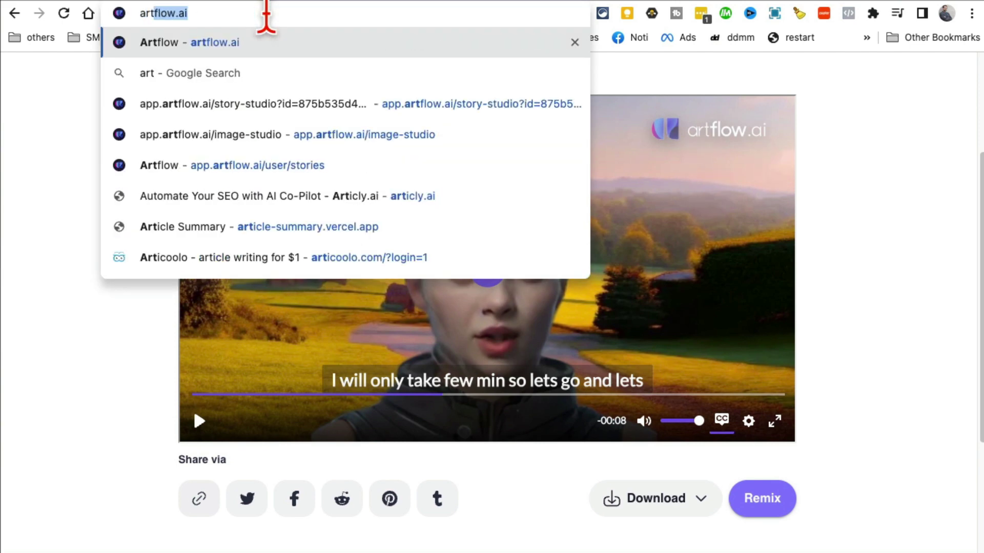
{"action": "key", "text": "Return"}
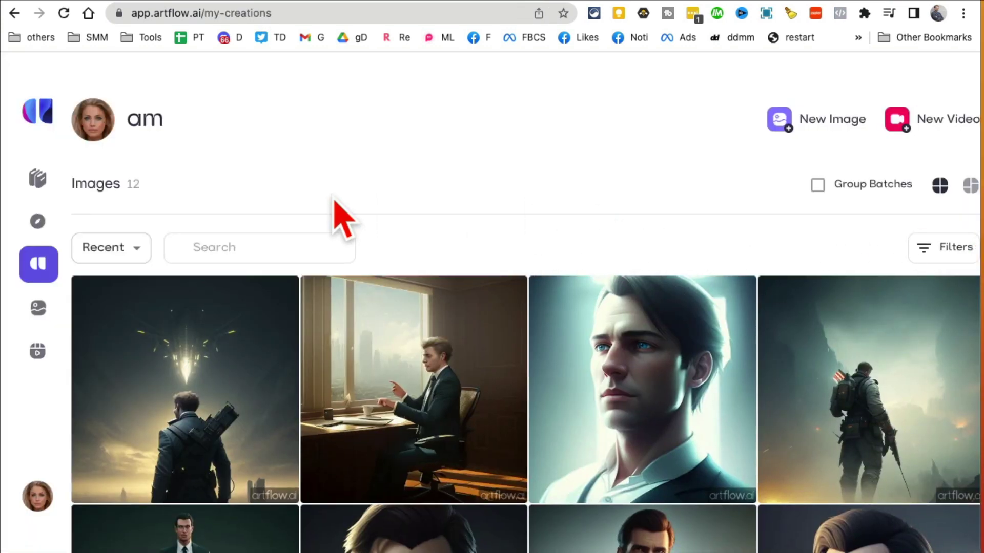
{"action": "left_click", "coordinate": [43, 119]}
{"action": "mouse_move", "coordinate": [54, 146]}
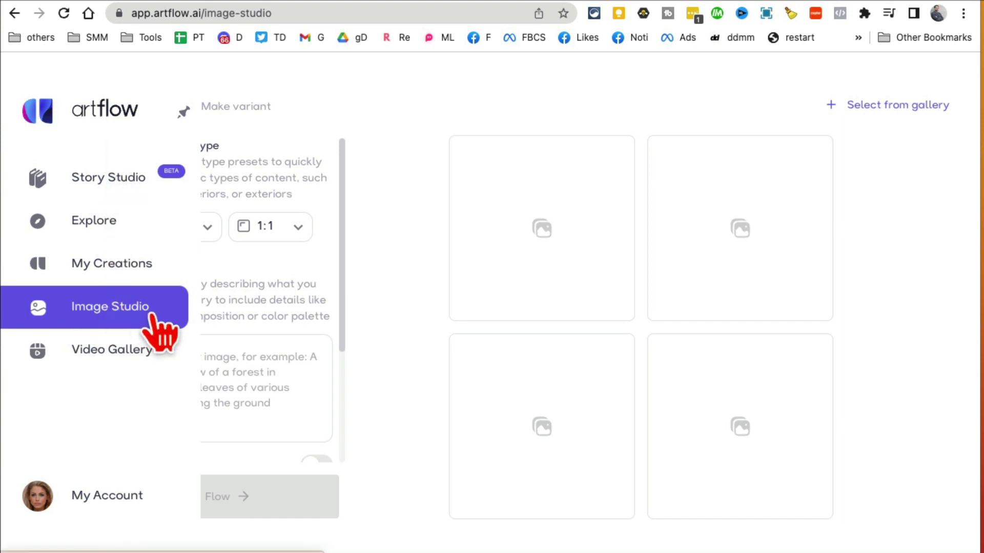
{"action": "left_click", "coordinate": [244, 362]}
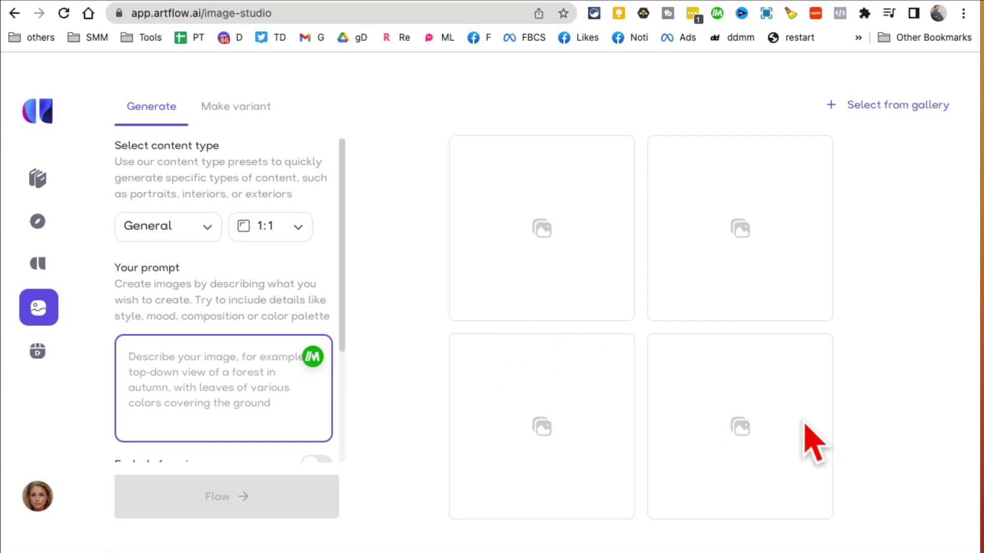
Shrink the browser page zoom down to 50%
{"action": "left_click", "coordinate": [964, 13]}
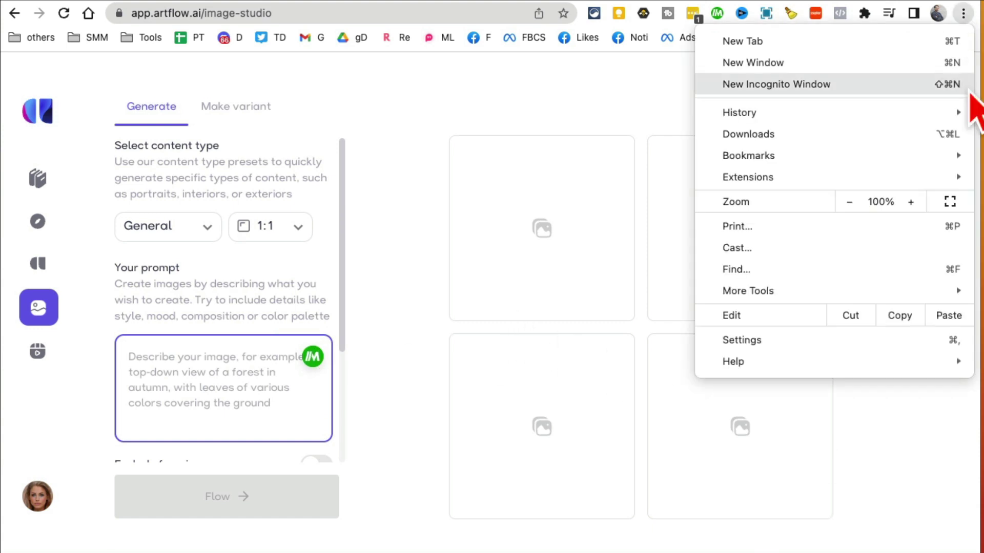
{"action": "left_click", "coordinate": [854, 204]}
{"action": "left_click", "coordinate": [855, 204]}
{"action": "left_click", "coordinate": [860, 210]}
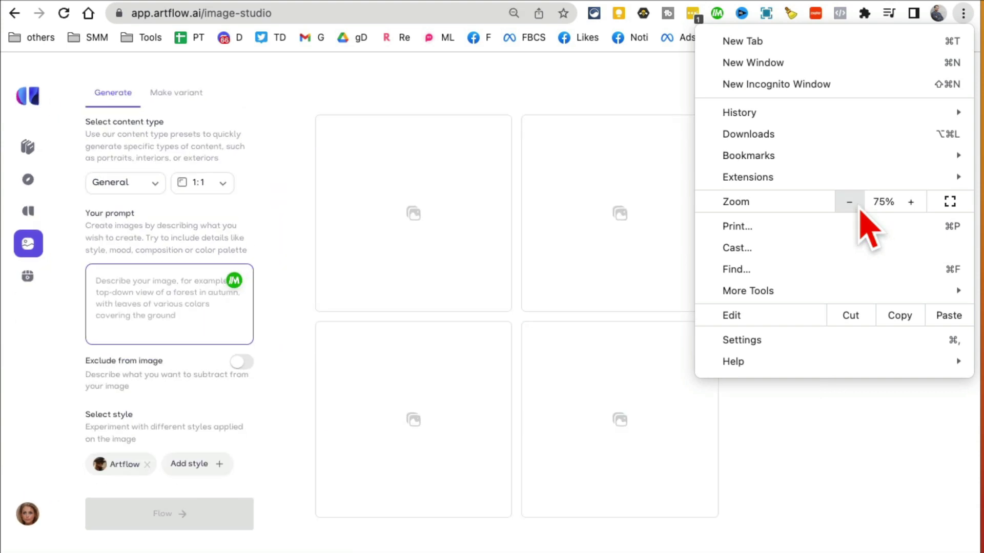
{"action": "left_click", "coordinate": [860, 210]}
{"action": "left_click", "coordinate": [860, 211]}
{"action": "left_click", "coordinate": [877, 415]}
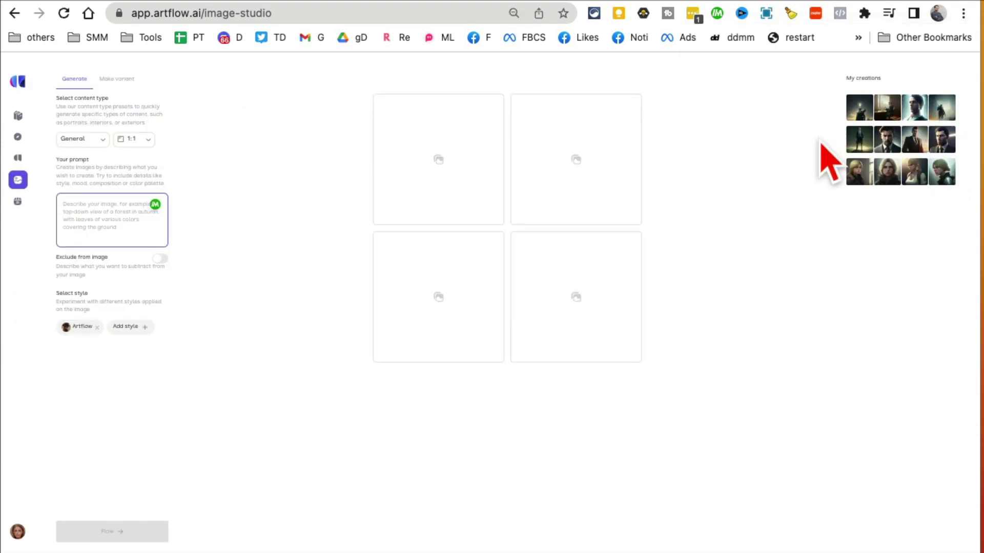
Restore the browser page zoom to 100%
{"action": "left_click", "coordinate": [963, 13]}
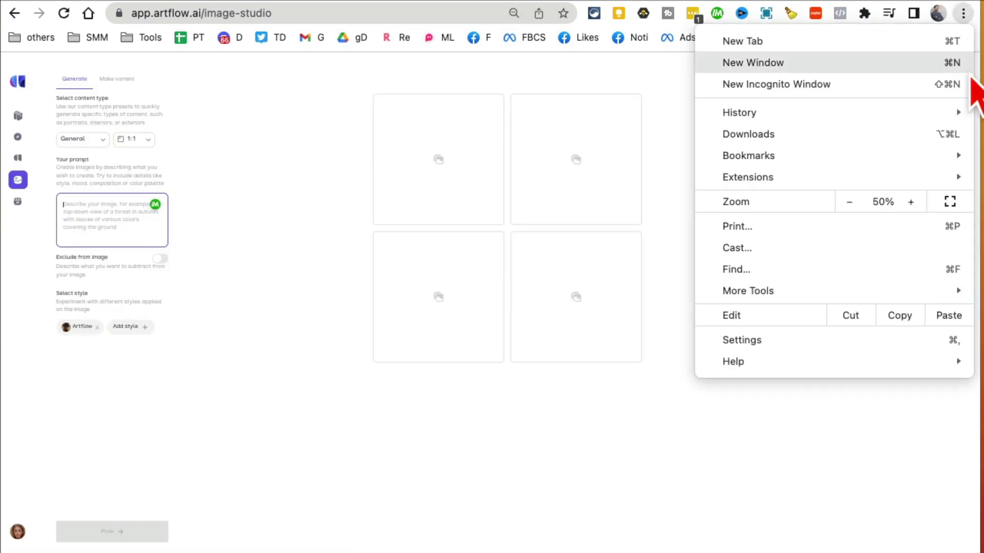
{"action": "left_click", "coordinate": [911, 202]}
{"action": "left_click", "coordinate": [911, 202]}
{"action": "left_click", "coordinate": [911, 202]}
{"action": "left_click", "coordinate": [910, 201]}
{"action": "left_click", "coordinate": [910, 202]}
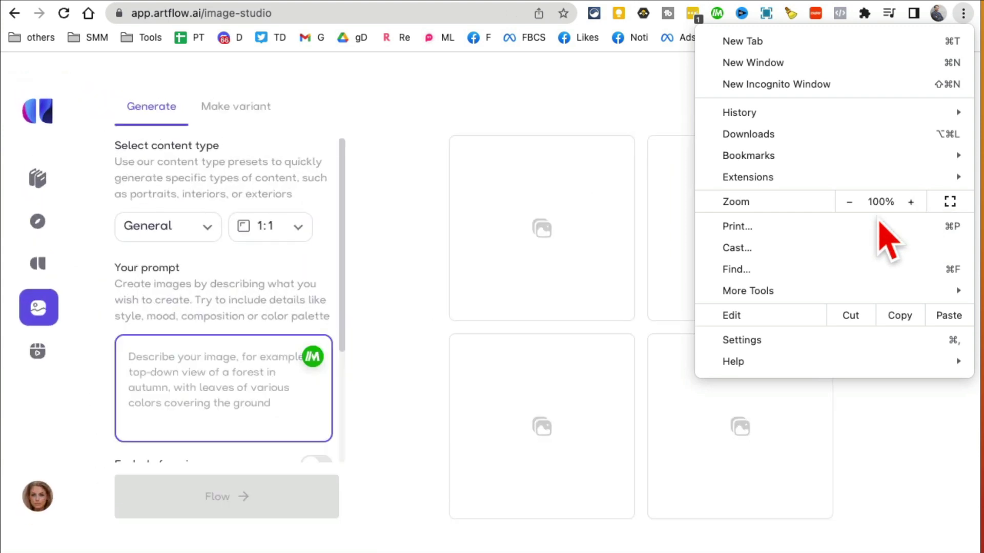
{"action": "left_click", "coordinate": [79, 446]}
{"action": "mouse_move", "coordinate": [48, 246]}
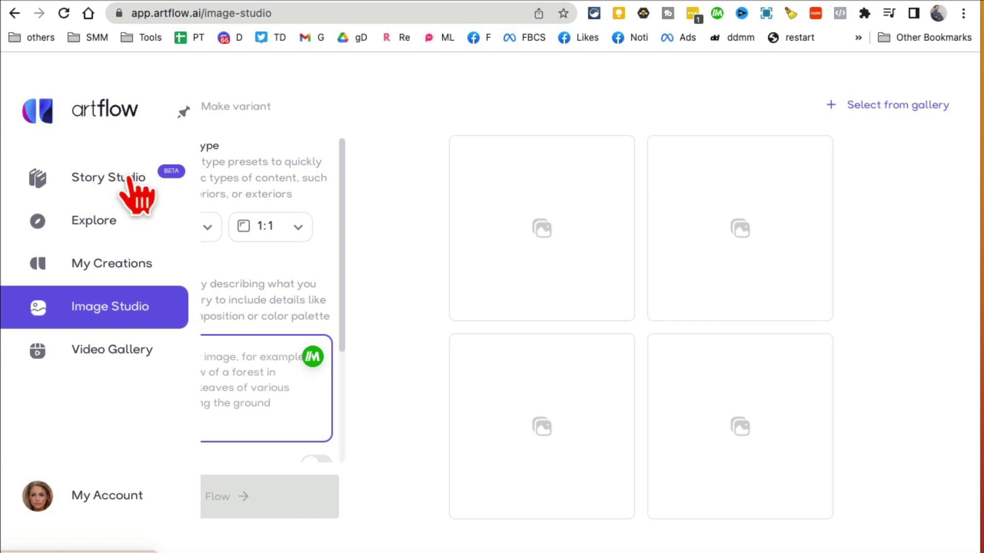
Open the Video Gallery and browse the 'video test' and 'my own pic' projects
{"action": "left_click", "coordinate": [133, 358]}
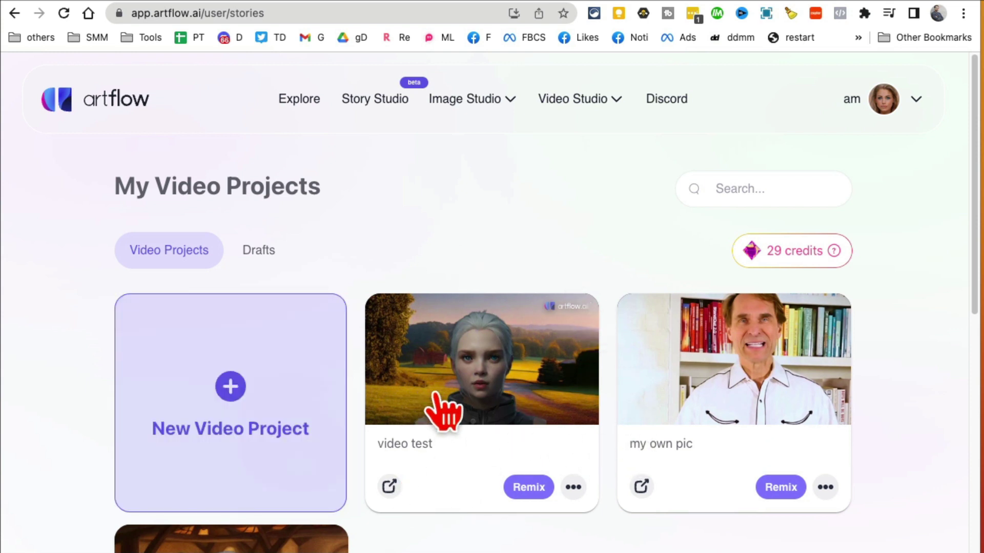
{"action": "scroll", "coordinate": [439, 407], "scroll_direction": "down", "scroll_amount": 1}
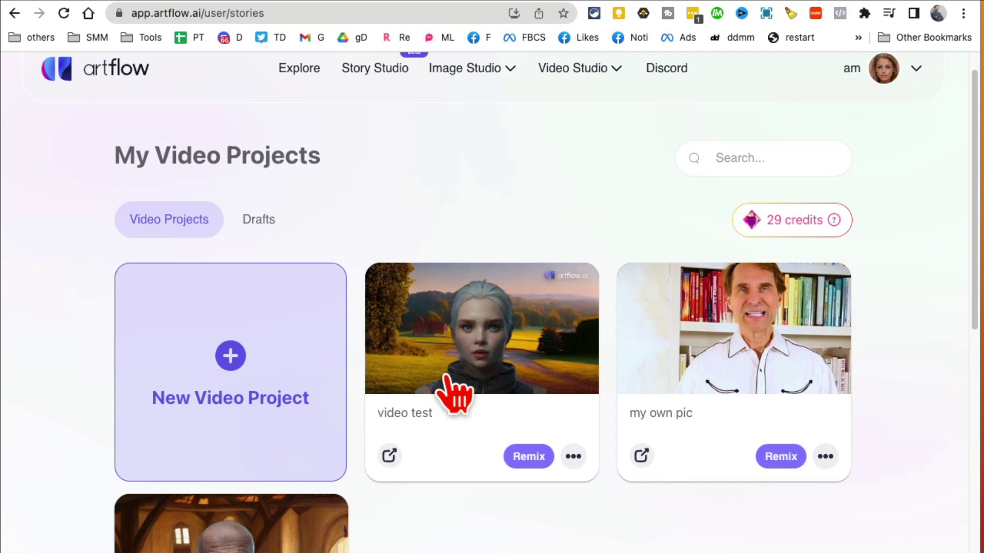
{"action": "scroll", "coordinate": [454, 395], "scroll_direction": "down", "scroll_amount": 6}
{"action": "scroll", "coordinate": [645, 382], "scroll_direction": "up", "scroll_amount": 7}
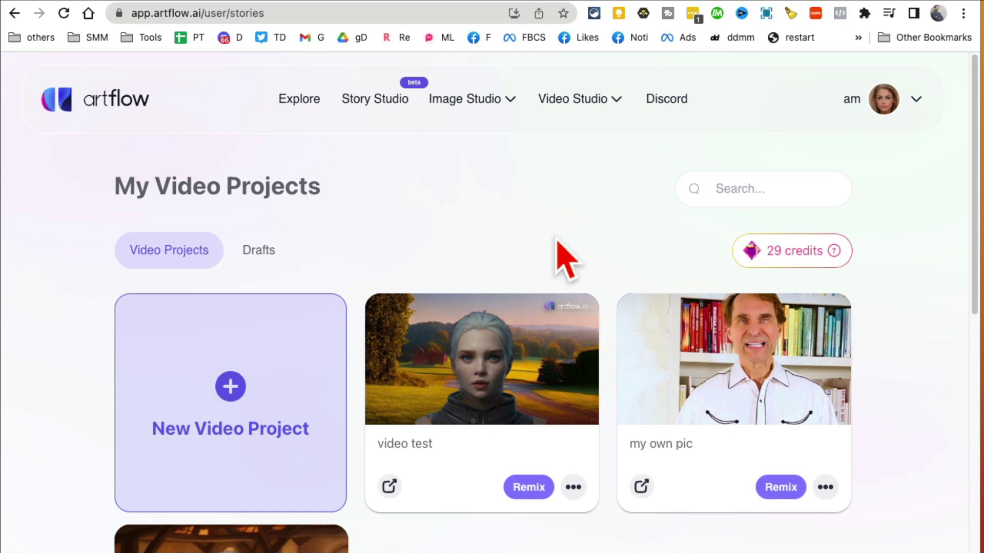
Create a new untitled project from the Video Studio dropdown
{"action": "left_click", "coordinate": [603, 99]}
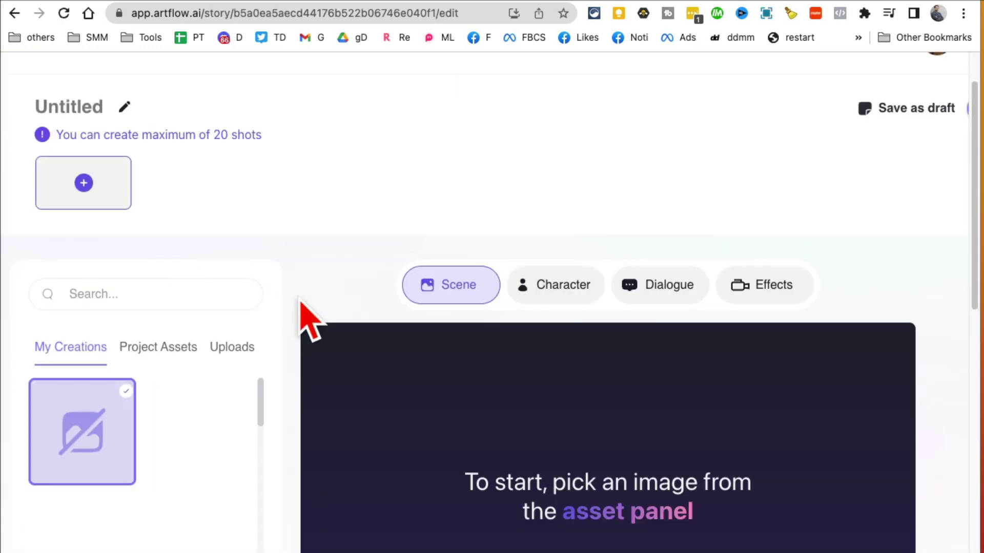
{"action": "scroll", "coordinate": [748, 305], "scroll_direction": "down", "scroll_amount": 3}
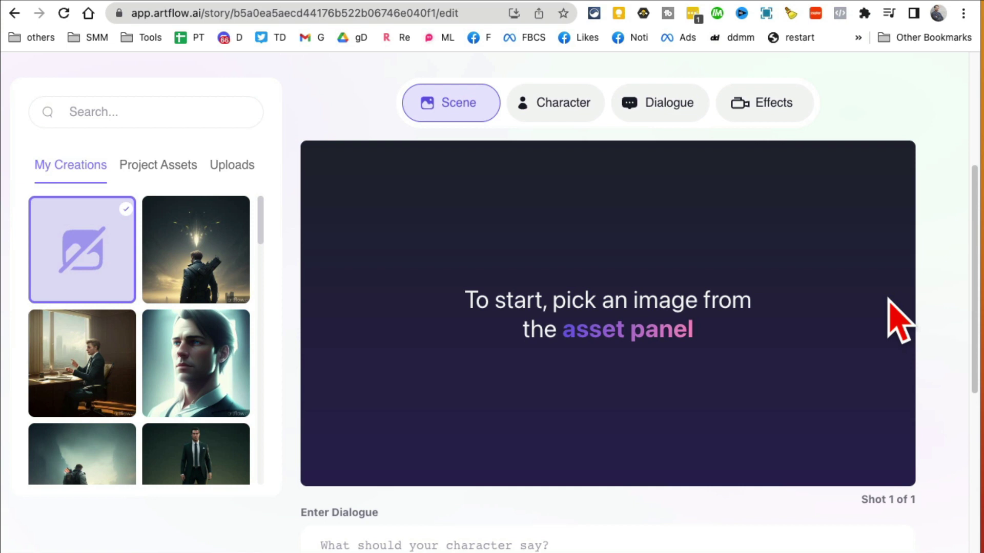
{"action": "scroll", "coordinate": [890, 318], "scroll_direction": "up", "scroll_amount": 1}
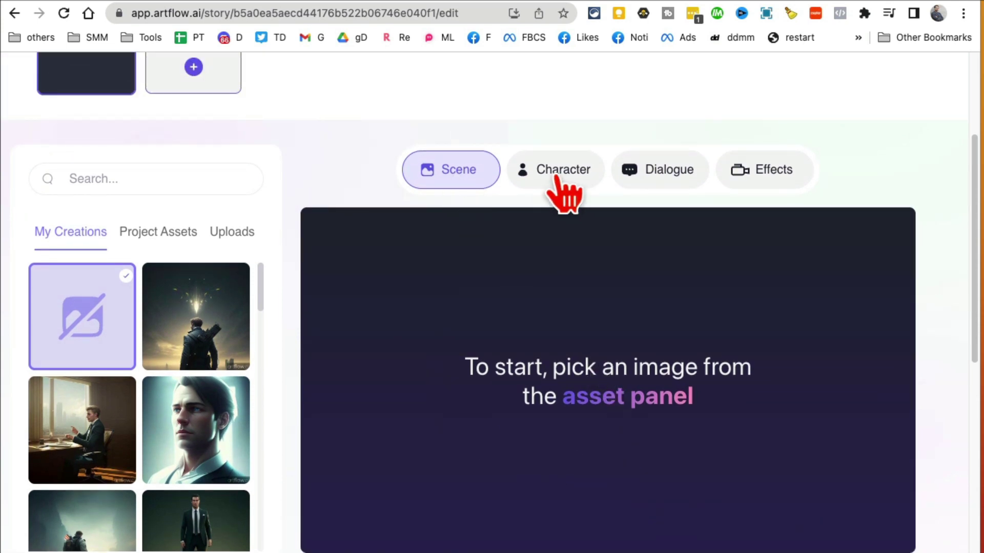
Look through the Character, Dialogue and Effects tabs of the new shot
{"action": "left_click", "coordinate": [563, 195]}
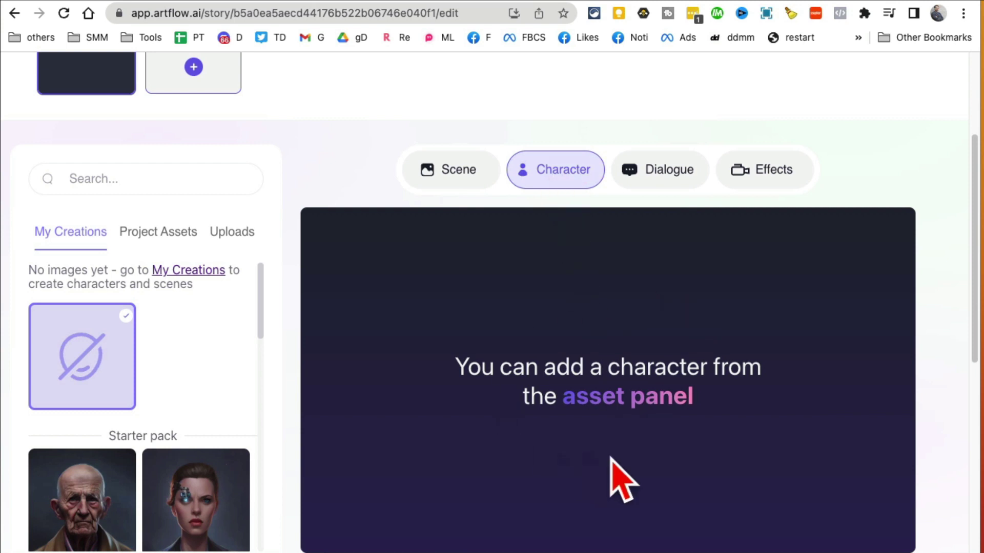
{"action": "left_click", "coordinate": [656, 182]}
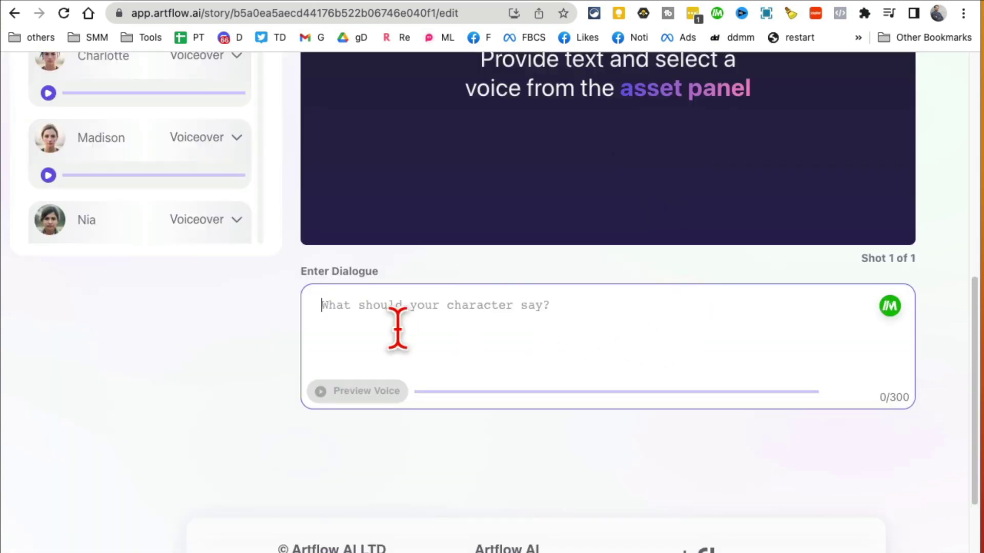
{"action": "scroll", "coordinate": [675, 387], "scroll_direction": "up", "scroll_amount": 5}
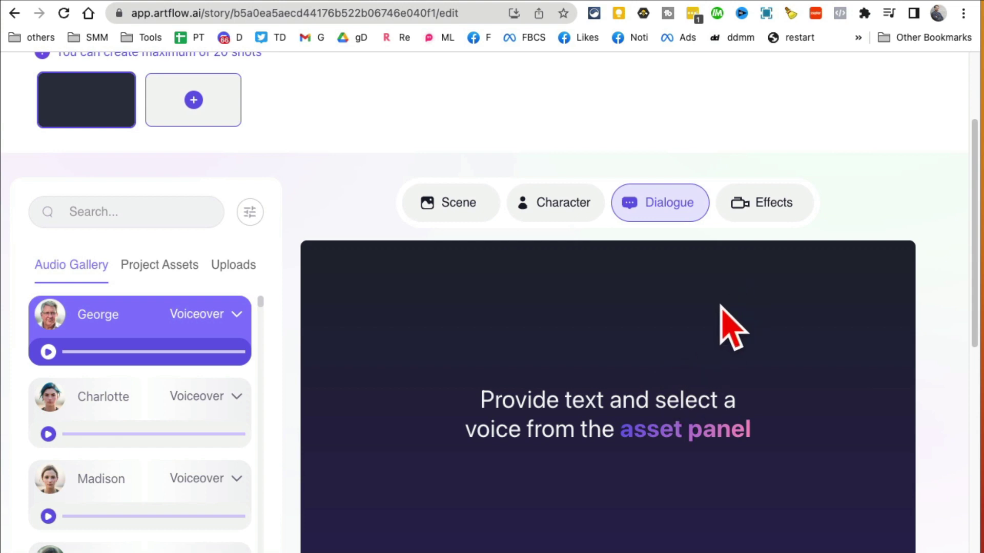
{"action": "left_click", "coordinate": [766, 214]}
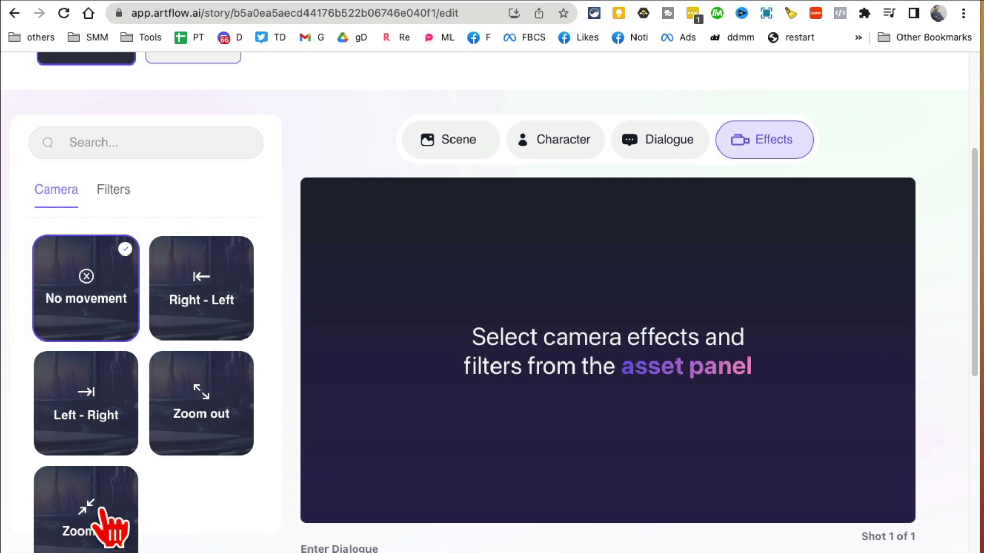
Try a portrait of a man in a suit as the shot's scene
{"action": "left_click", "coordinate": [425, 151]}
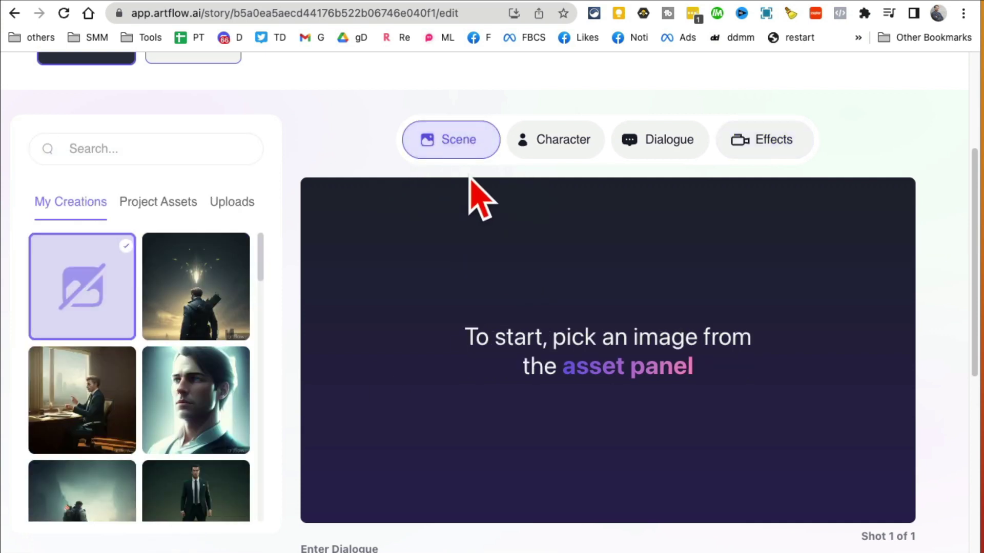
{"action": "scroll", "coordinate": [221, 296], "scroll_direction": "down", "scroll_amount": 3}
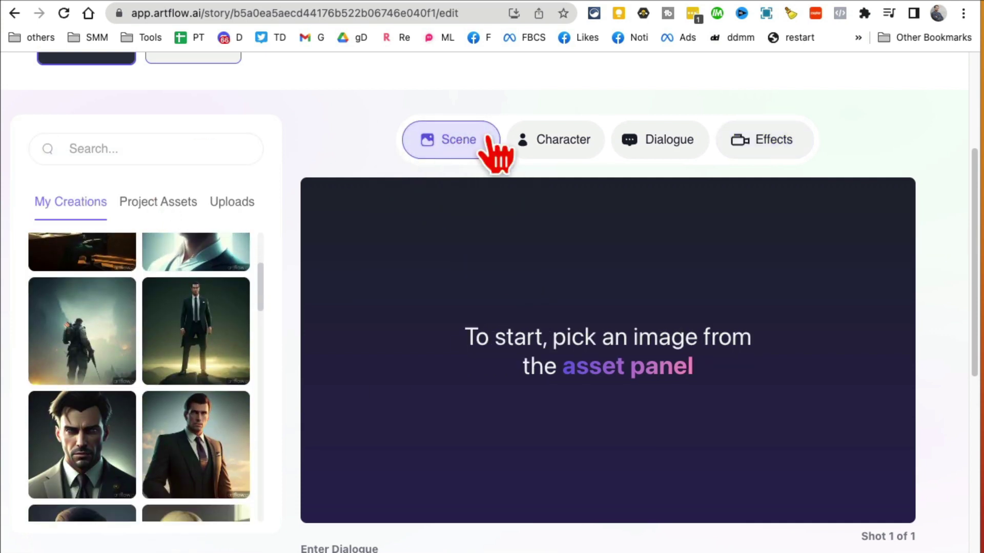
{"action": "left_click_drag", "start_coordinate": [261, 306], "coordinate": [259, 316]}
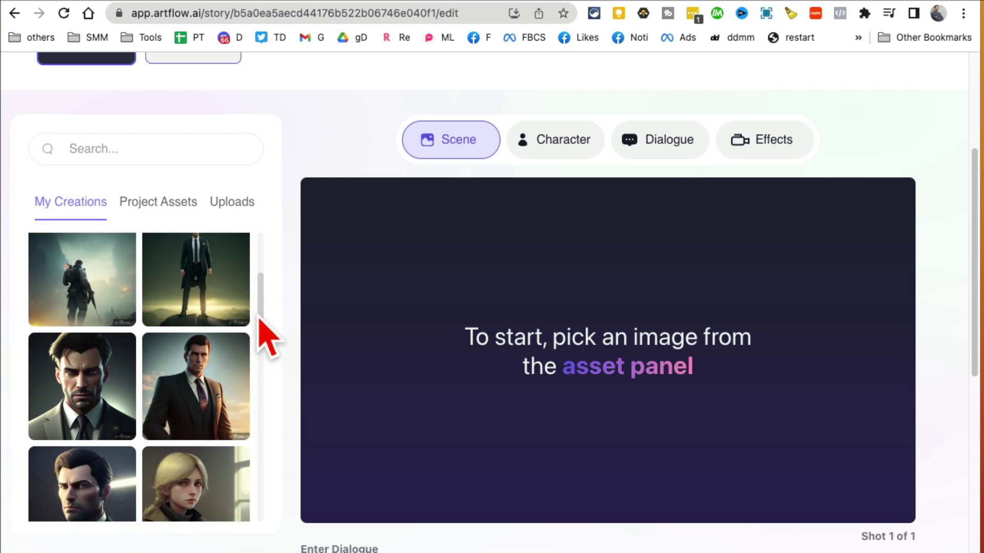
{"action": "left_click", "coordinate": [208, 407]}
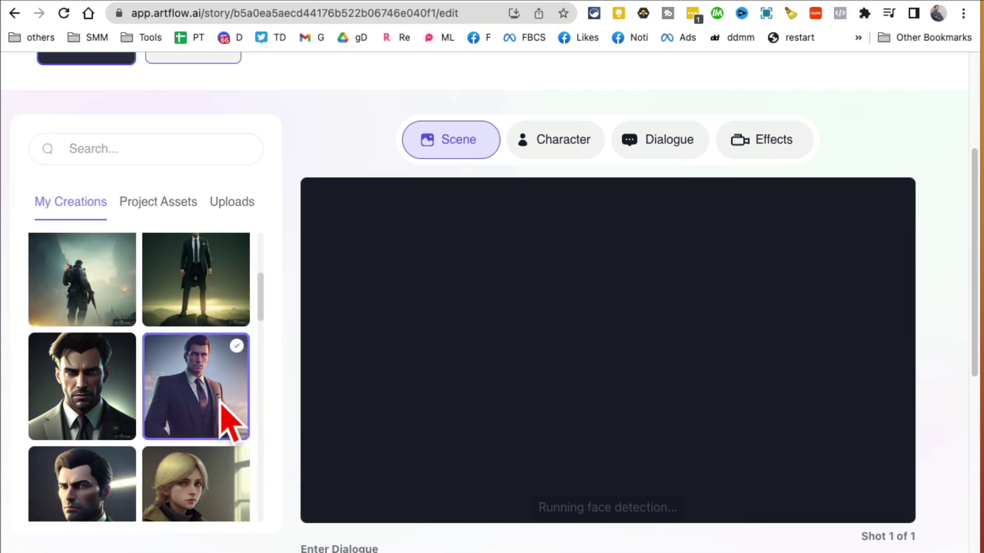
{"action": "left_click", "coordinate": [82, 384]}
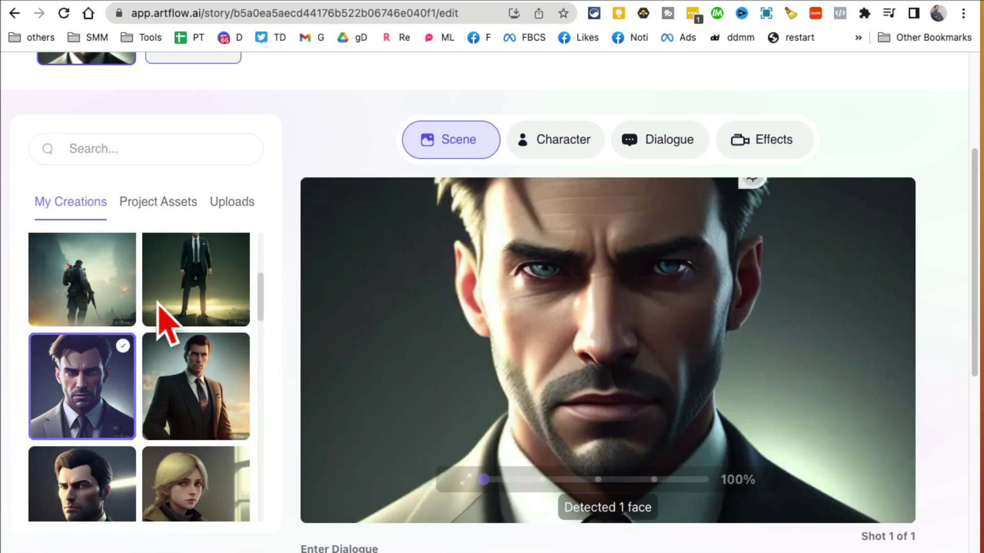
Switch the scene to the grand library interior from My Creations
{"action": "scroll", "coordinate": [259, 317], "scroll_direction": "down", "scroll_amount": 4}
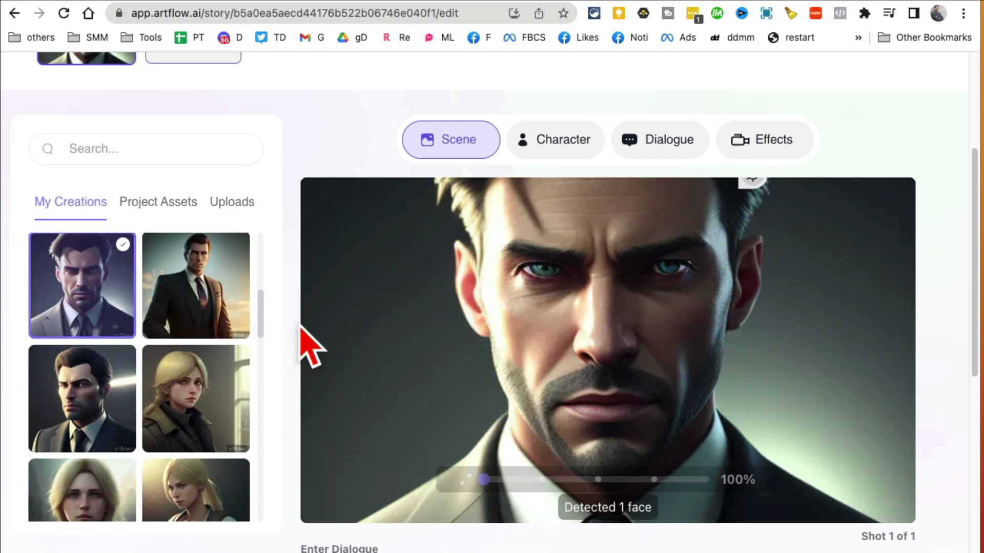
{"action": "left_click_drag", "start_coordinate": [266, 326], "coordinate": [270, 523]}
{"action": "left_click", "coordinate": [72, 357]}
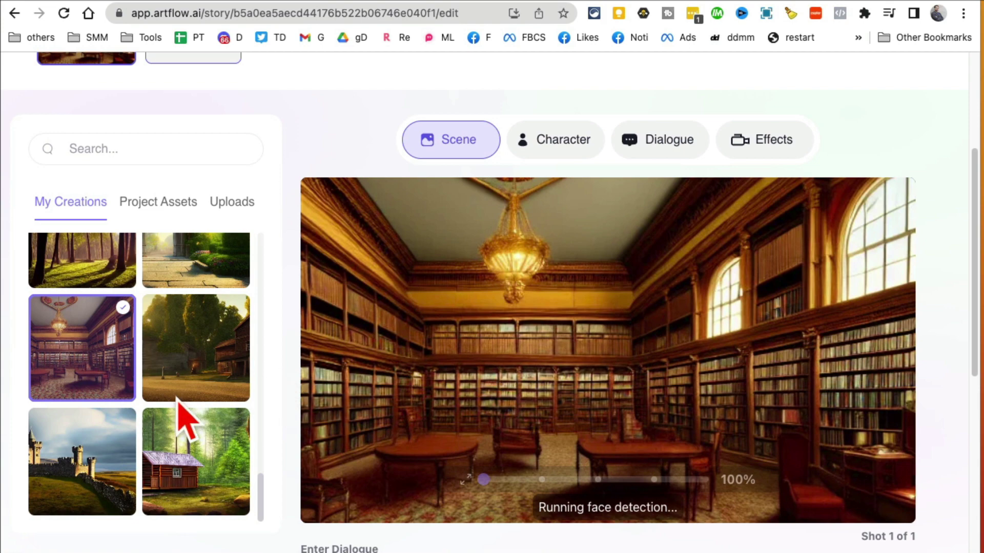
Try the uploaded man video from Uploads as the scene
{"action": "scroll", "coordinate": [185, 410], "scroll_direction": "up", "scroll_amount": 15}
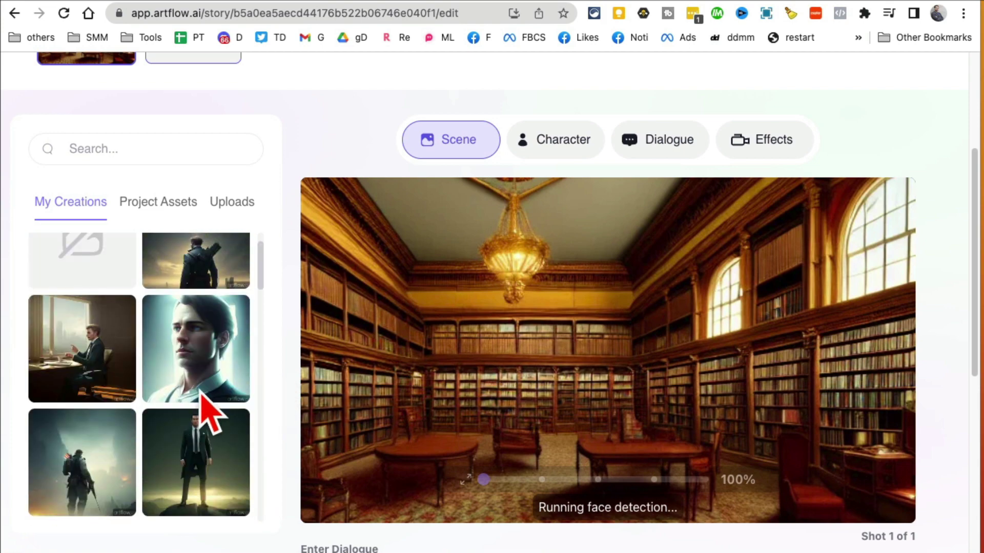
{"action": "scroll", "coordinate": [195, 333], "scroll_direction": "down", "scroll_amount": 3}
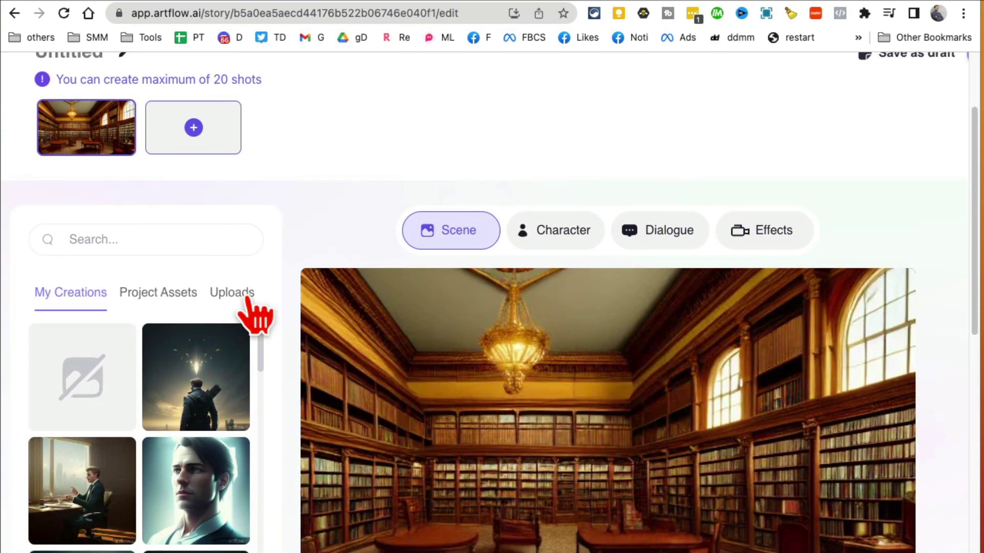
{"action": "left_click", "coordinate": [236, 297]}
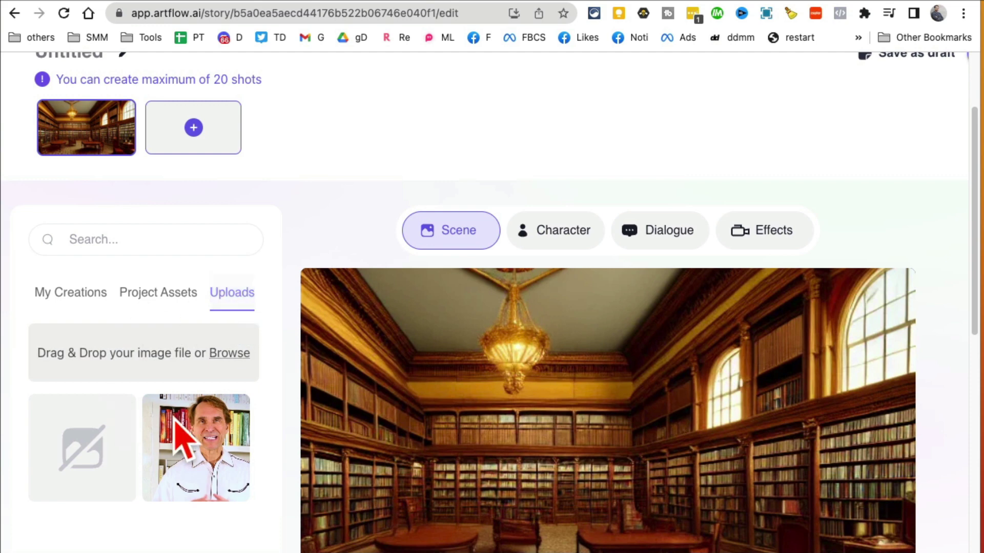
{"action": "left_click", "coordinate": [215, 445]}
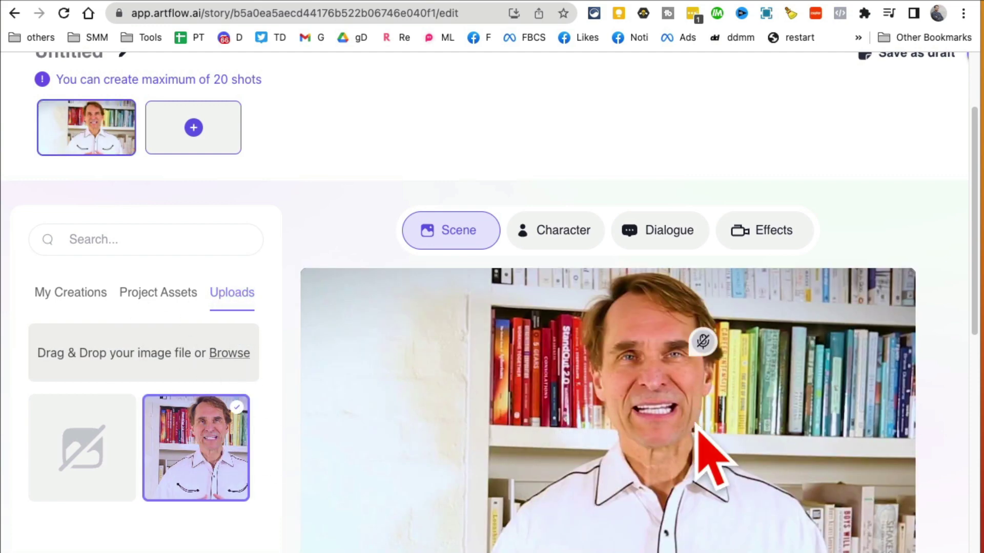
Return to My Creations and set the library interior as the scene again
{"action": "scroll", "coordinate": [746, 425], "scroll_direction": "down", "scroll_amount": 4}
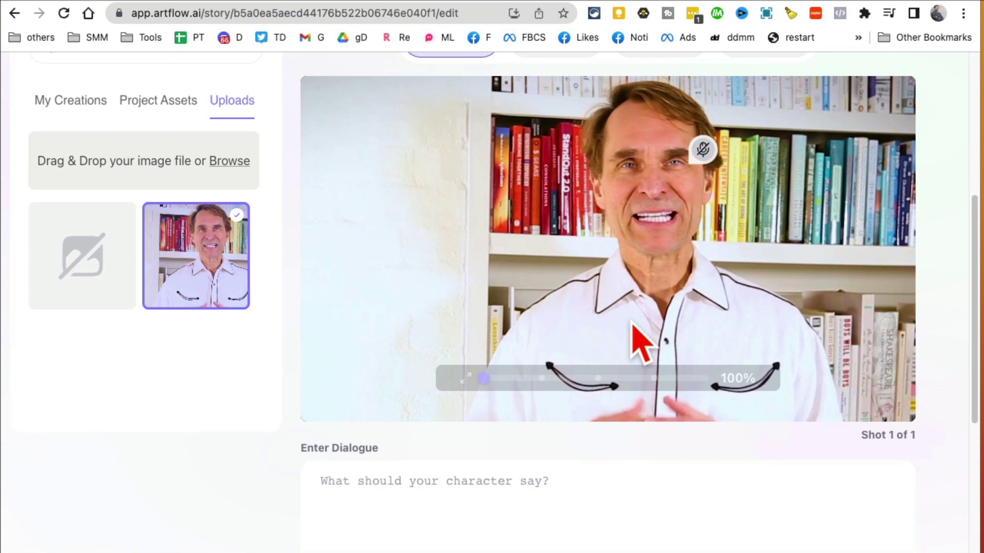
{"action": "scroll", "coordinate": [692, 325], "scroll_direction": "up", "scroll_amount": 1}
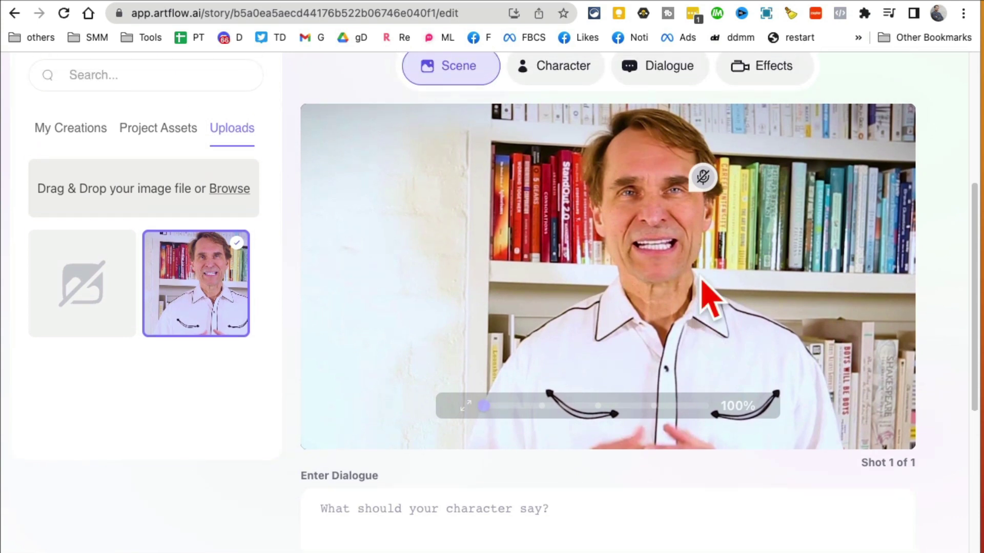
{"action": "scroll", "coordinate": [579, 248], "scroll_direction": "up", "scroll_amount": 1}
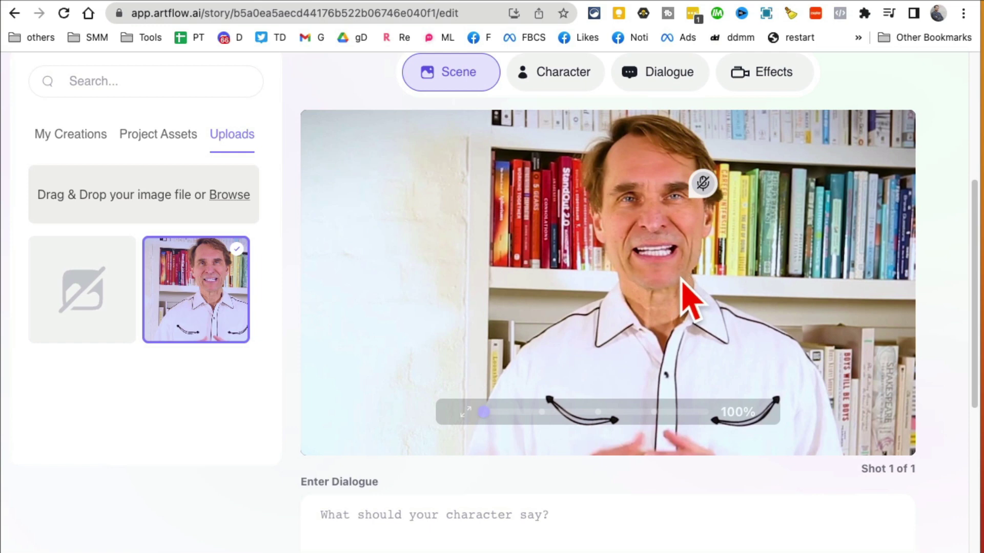
{"action": "scroll", "coordinate": [329, 226], "scroll_direction": "up", "scroll_amount": 1}
{"action": "left_click", "coordinate": [84, 165]}
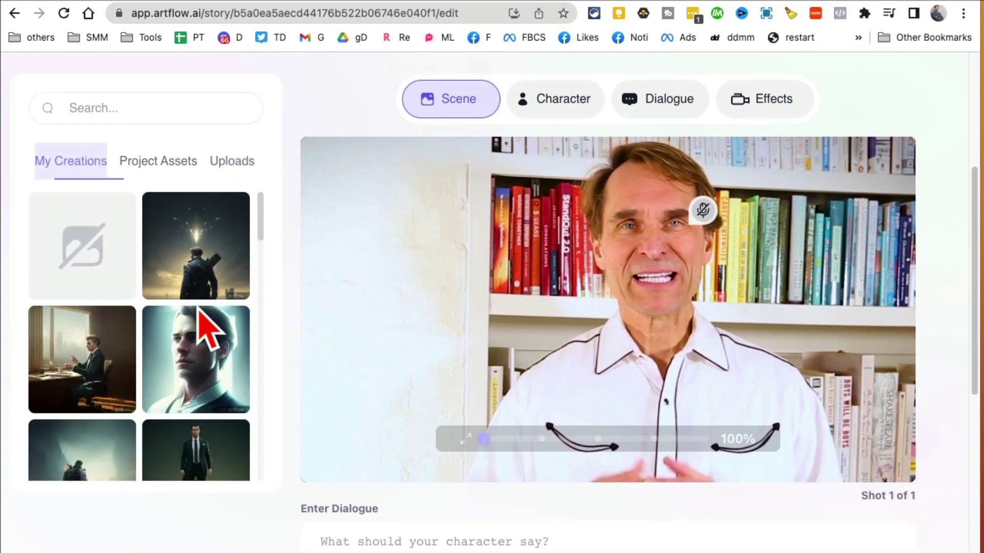
{"action": "scroll", "coordinate": [214, 341], "scroll_direction": "down", "scroll_amount": 15}
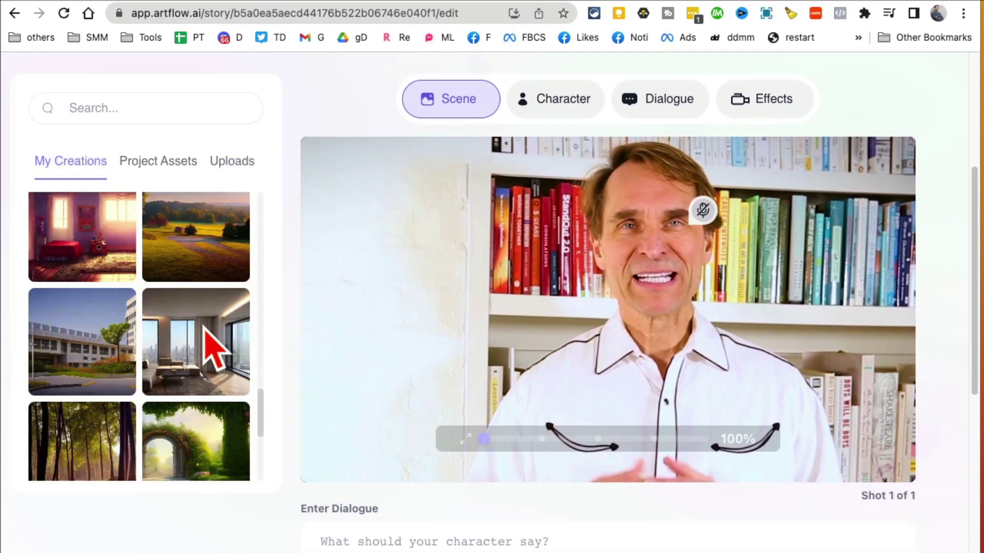
{"action": "scroll", "coordinate": [205, 354], "scroll_direction": "down", "scroll_amount": 1}
{"action": "left_click", "coordinate": [112, 379]}
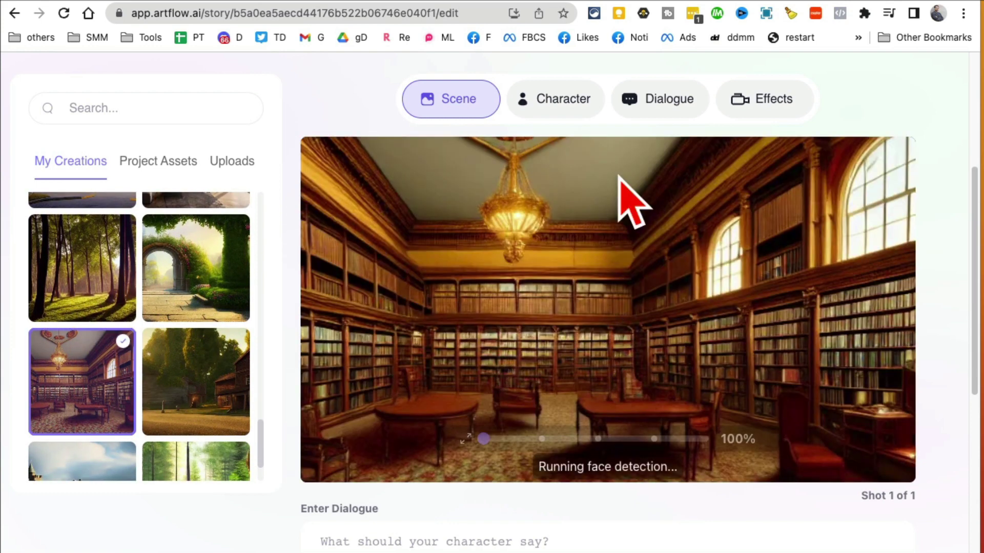
Add the purple-haired girl from My Creations as the character, cropped as a rectangular portrait
{"action": "left_click", "coordinate": [564, 100]}
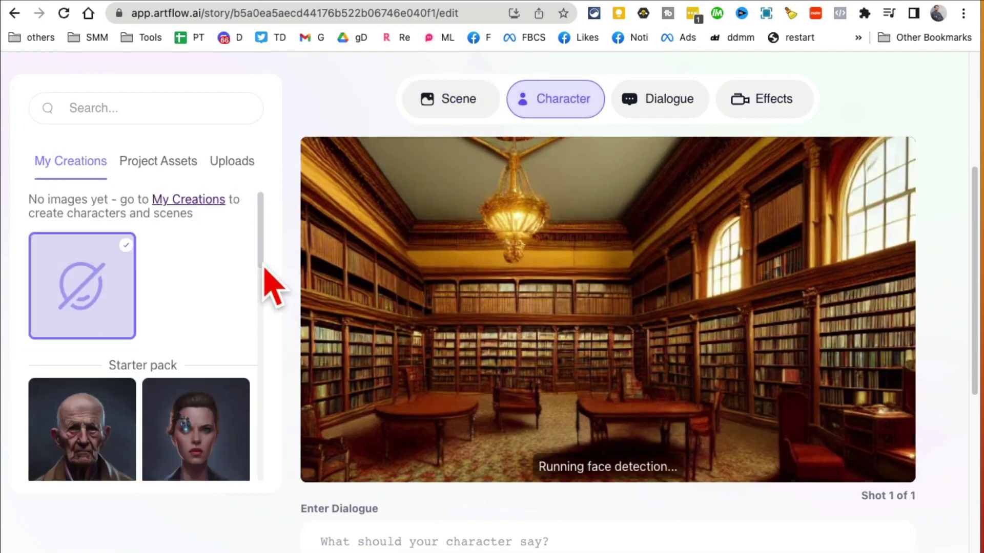
{"action": "scroll", "coordinate": [257, 284], "scroll_direction": "down", "scroll_amount": 1}
{"action": "left_click_drag", "start_coordinate": [256, 282], "coordinate": [275, 454]}
{"action": "left_click", "coordinate": [214, 400]}
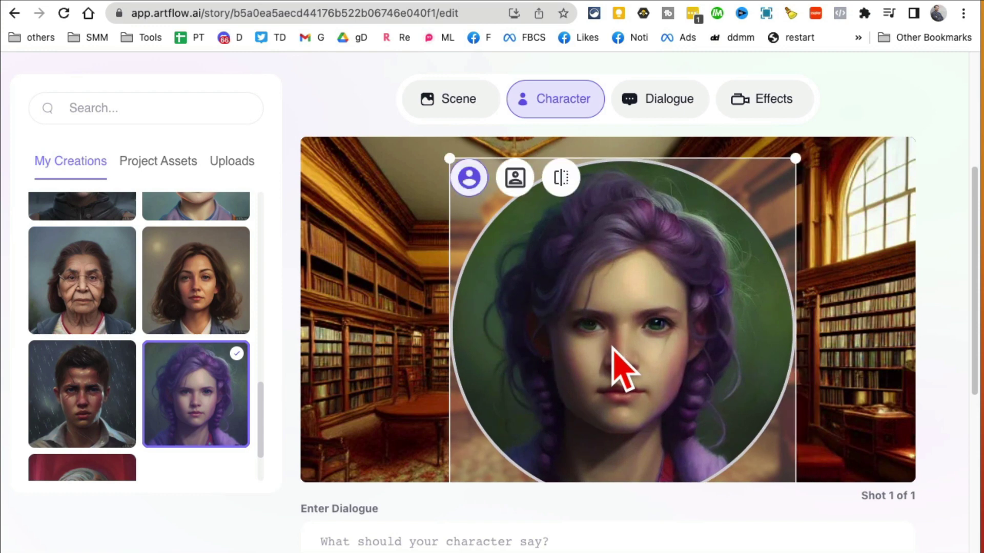
{"action": "left_click", "coordinate": [516, 180]}
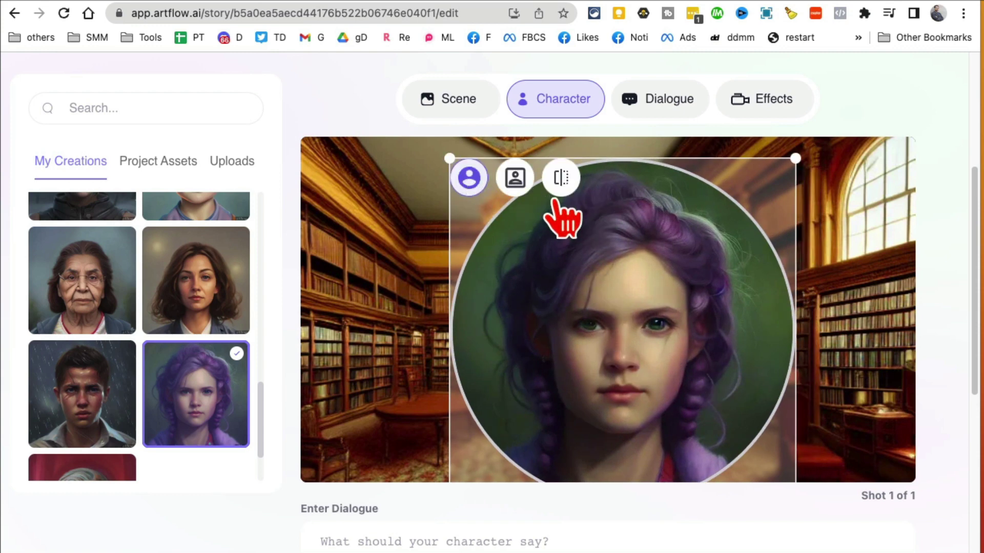
{"action": "left_click", "coordinate": [855, 283]}
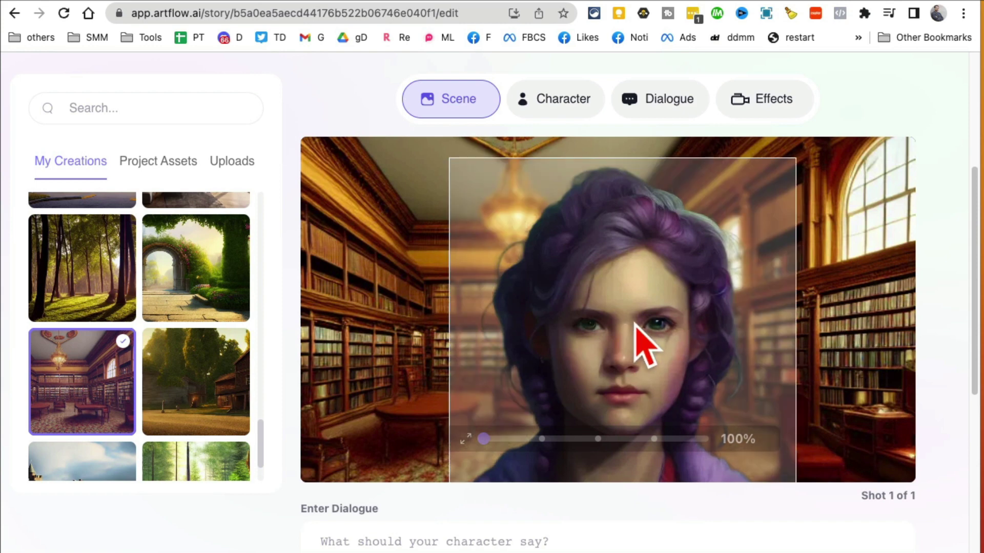
{"action": "left_click", "coordinate": [552, 104]}
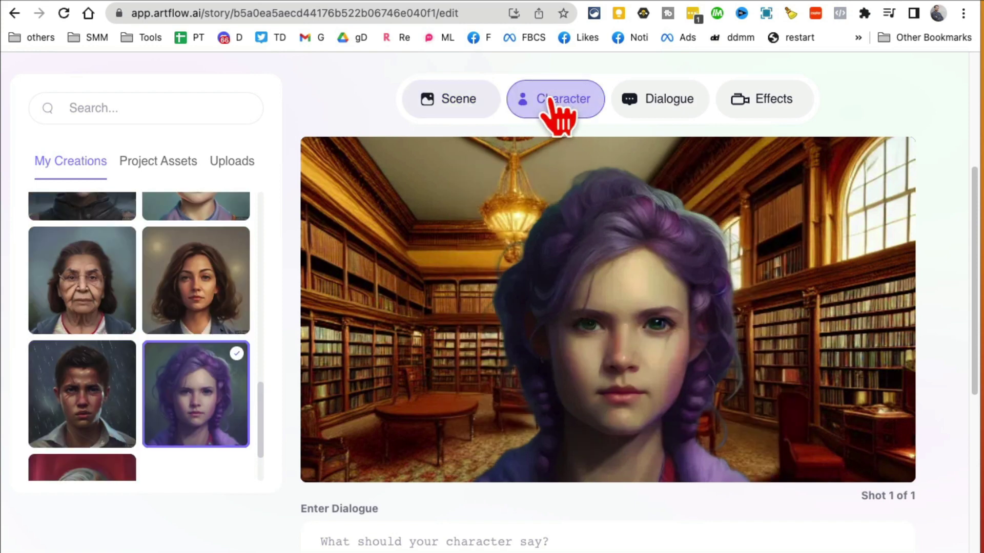
Enter the dialogue 'hey how are you? this is my awesome video.. lets gooo'
{"action": "left_click", "coordinate": [648, 100]}
{"action": "scroll", "coordinate": [852, 378], "scroll_direction": "down", "scroll_amount": 5}
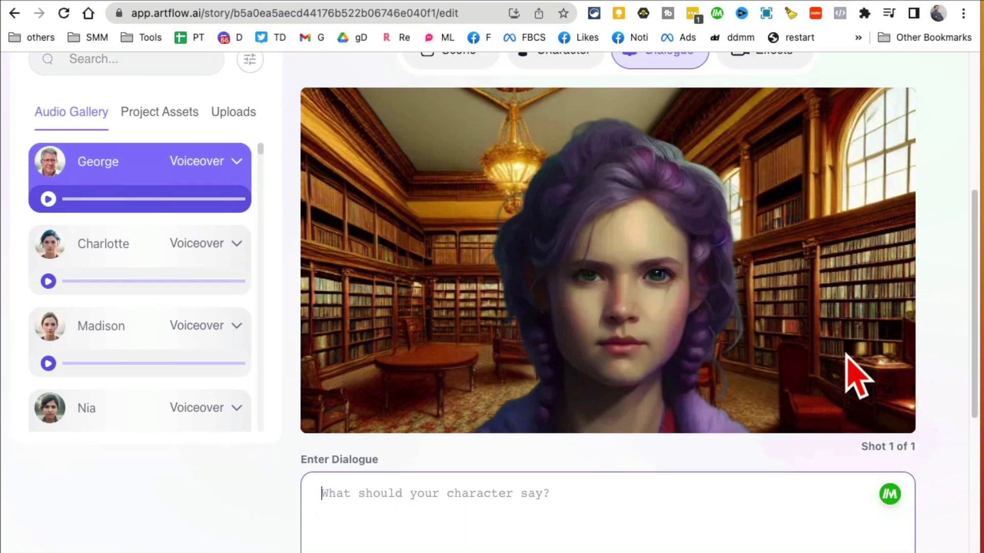
{"action": "type", "text": "hey how are"}
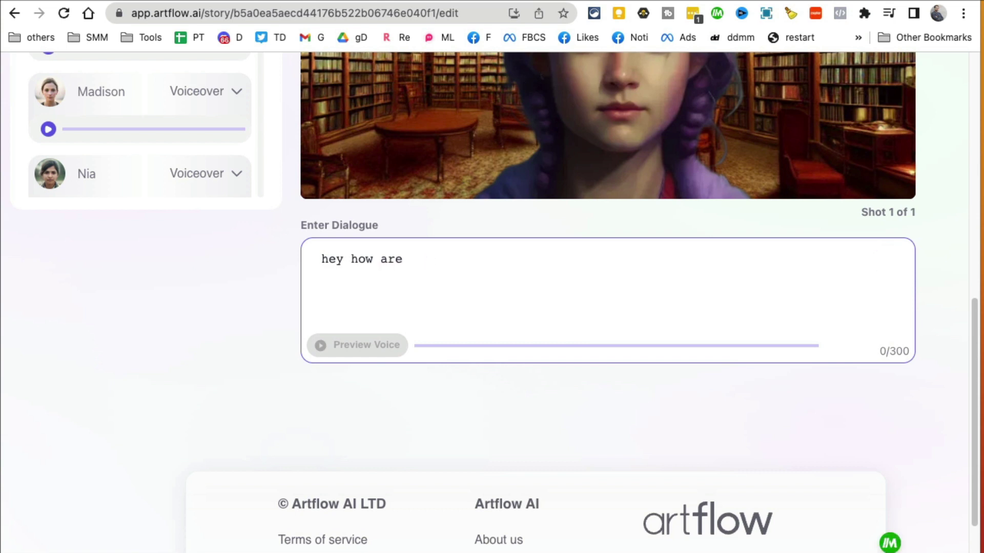
{"action": "type", "text": " you? this is my awesome video.. lets gooo"}
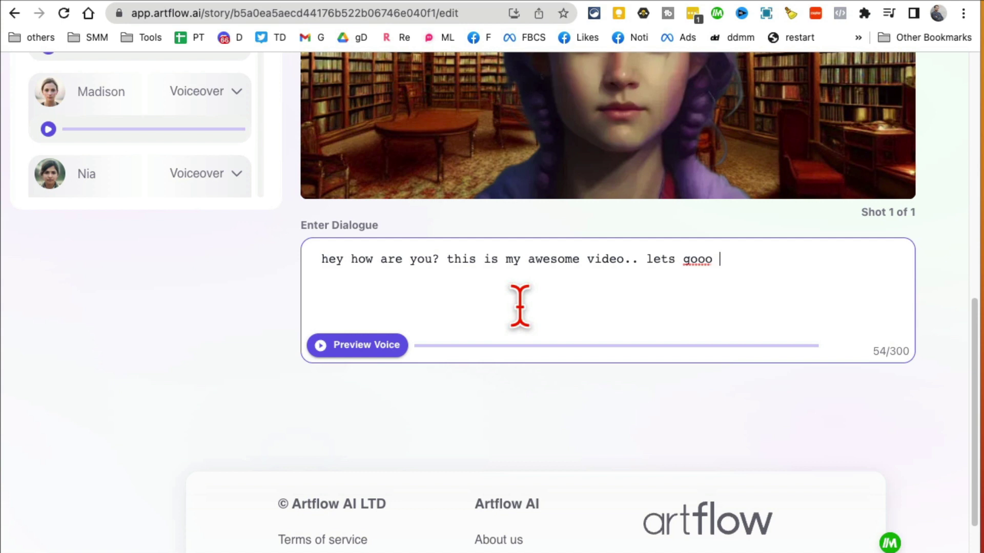
{"action": "scroll", "coordinate": [520, 306], "scroll_direction": "up", "scroll_amount": 4}
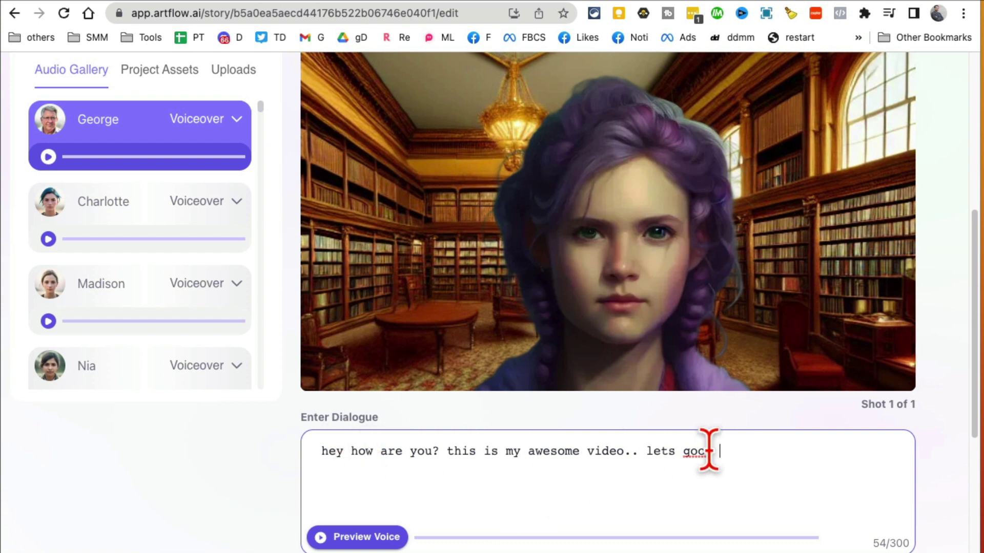
Audition the Deborah and Nia voice samples in the Audio Gallery
{"action": "scroll", "coordinate": [766, 451], "scroll_direction": "up", "scroll_amount": 2}
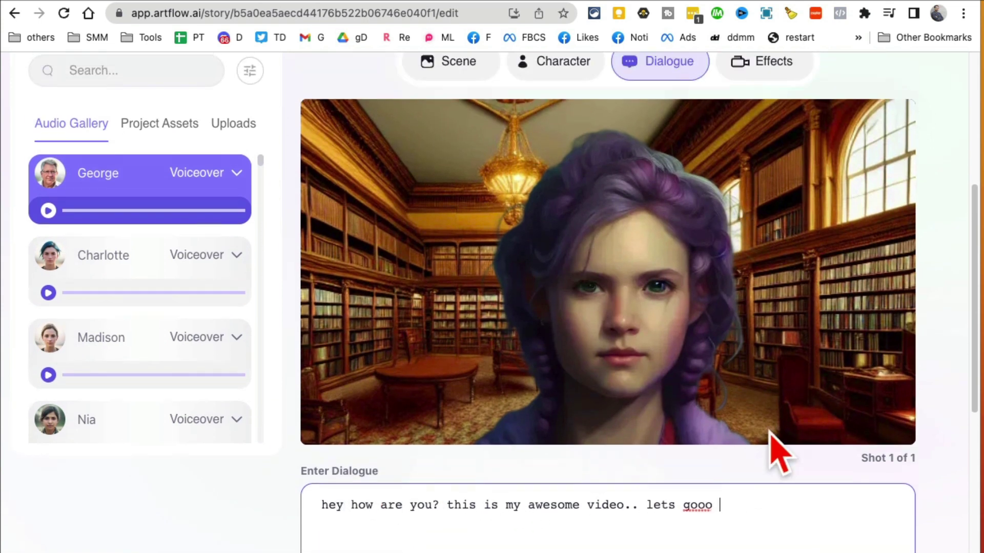
{"action": "scroll", "coordinate": [771, 435], "scroll_direction": "down", "scroll_amount": 3}
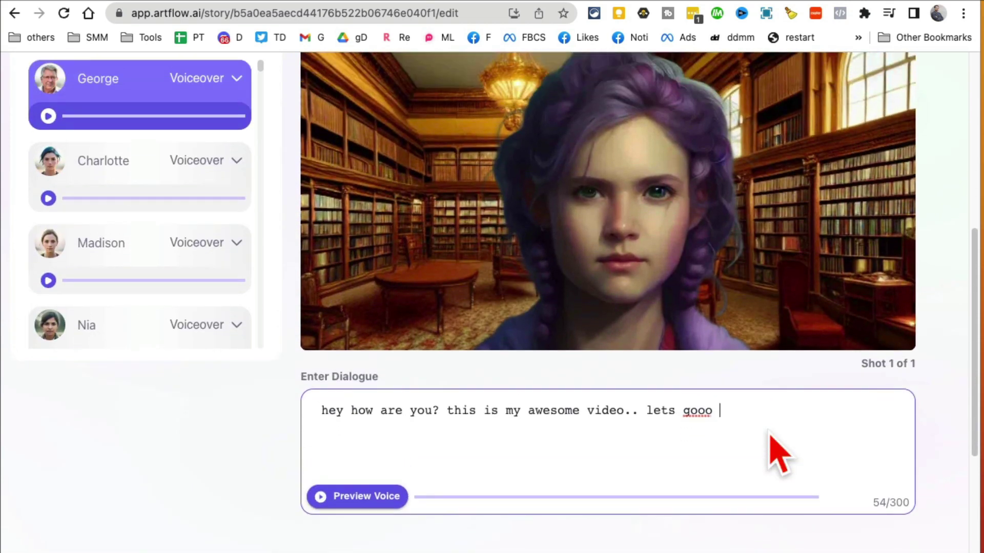
{"action": "scroll", "coordinate": [268, 110], "scroll_direction": "up", "scroll_amount": 1}
{"action": "scroll", "coordinate": [269, 118], "scroll_direction": "down", "scroll_amount": 3}
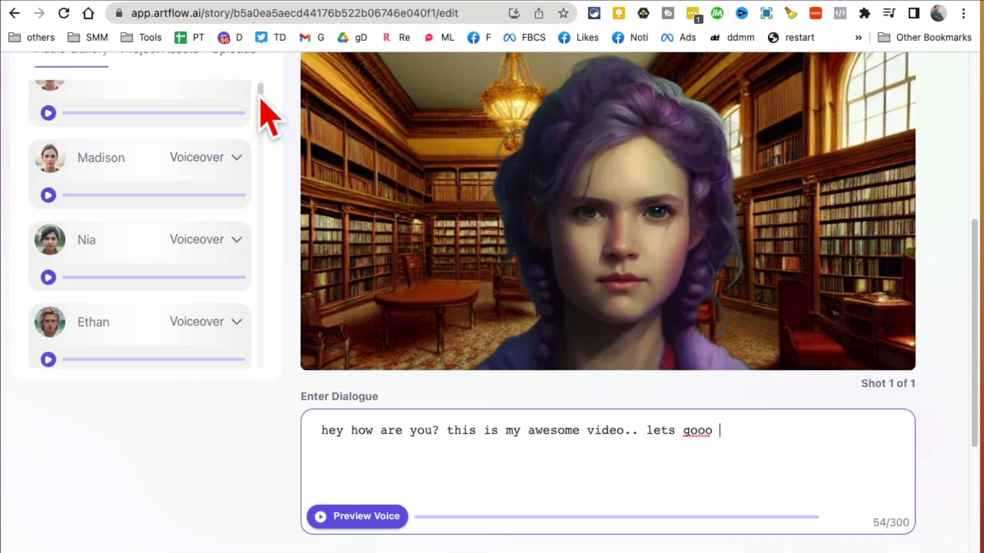
{"action": "scroll", "coordinate": [268, 119], "scroll_direction": "down", "scroll_amount": 5}
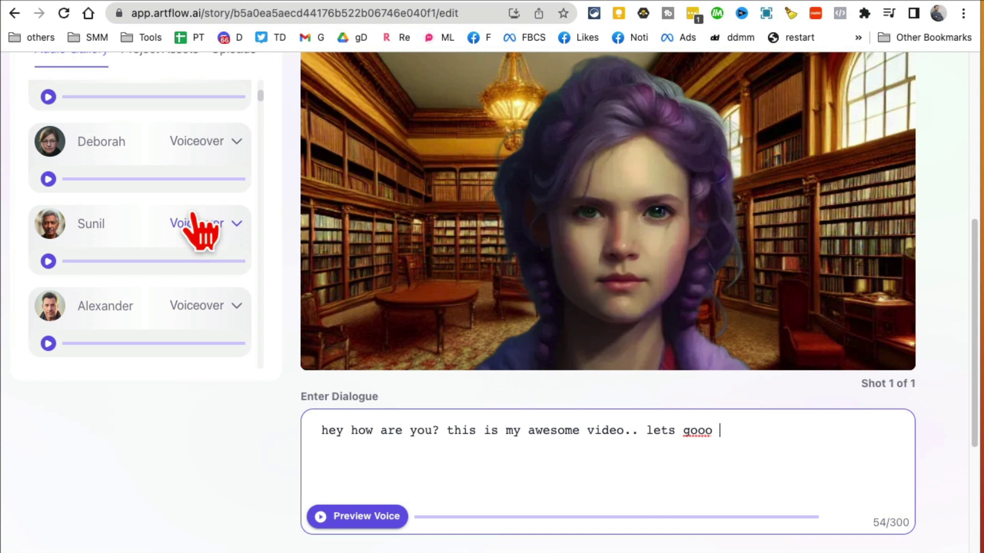
{"action": "scroll", "coordinate": [154, 194], "scroll_direction": "up", "scroll_amount": 1}
{"action": "left_click", "coordinate": [106, 150]}
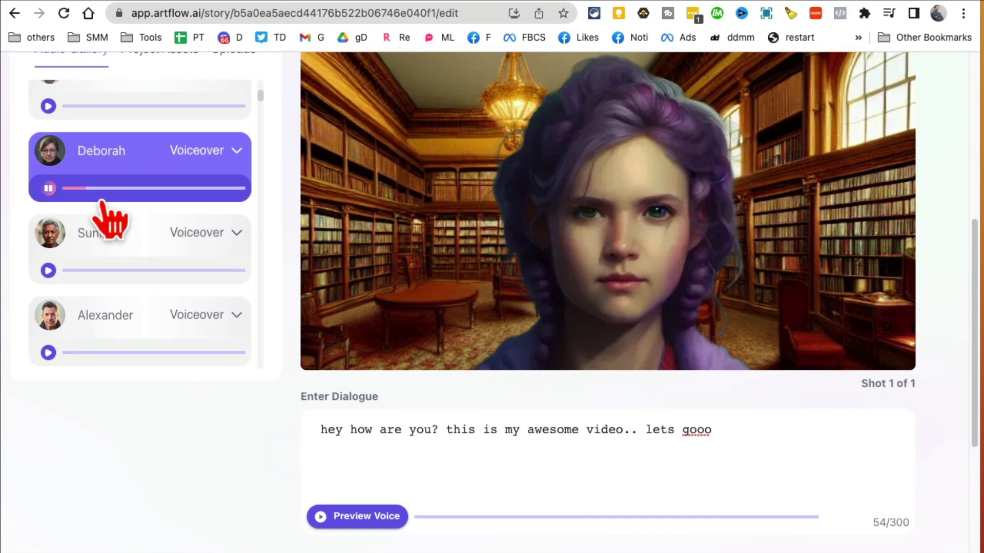
{"action": "left_click", "coordinate": [49, 188]}
{"action": "scroll", "coordinate": [187, 208], "scroll_direction": "up", "scroll_amount": 3}
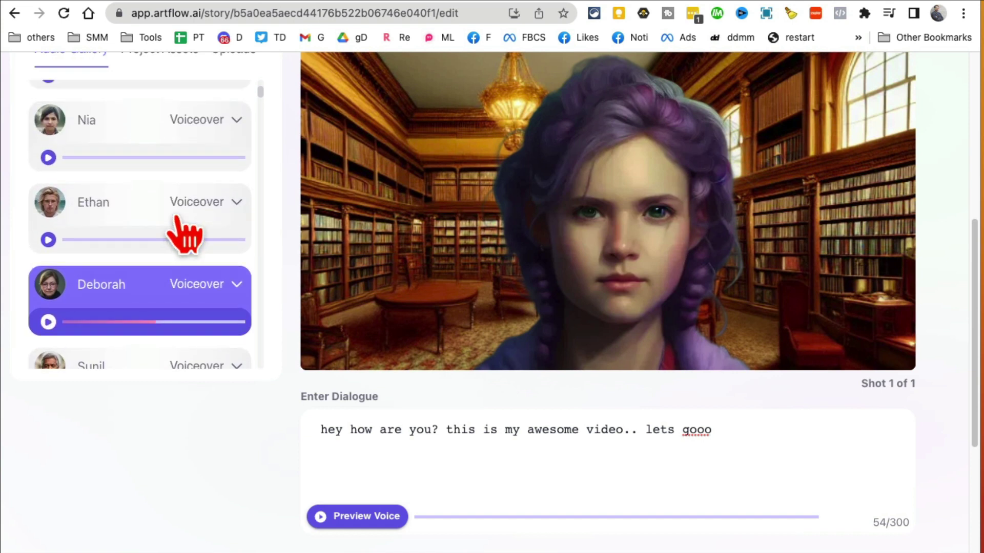
{"action": "left_click", "coordinate": [49, 157]}
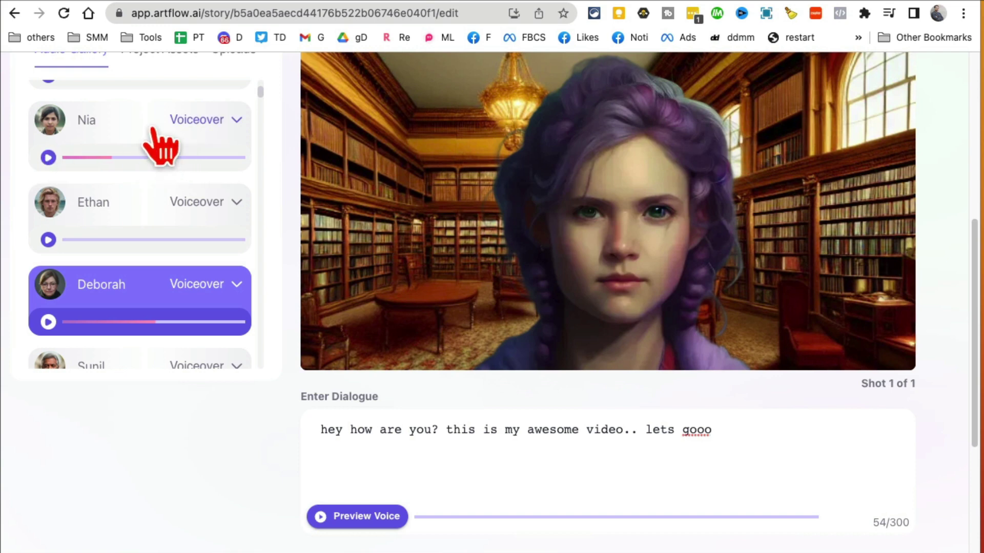
Choose Nia as the voice and preview the dialogue read aloud
{"action": "left_click", "coordinate": [152, 139]}
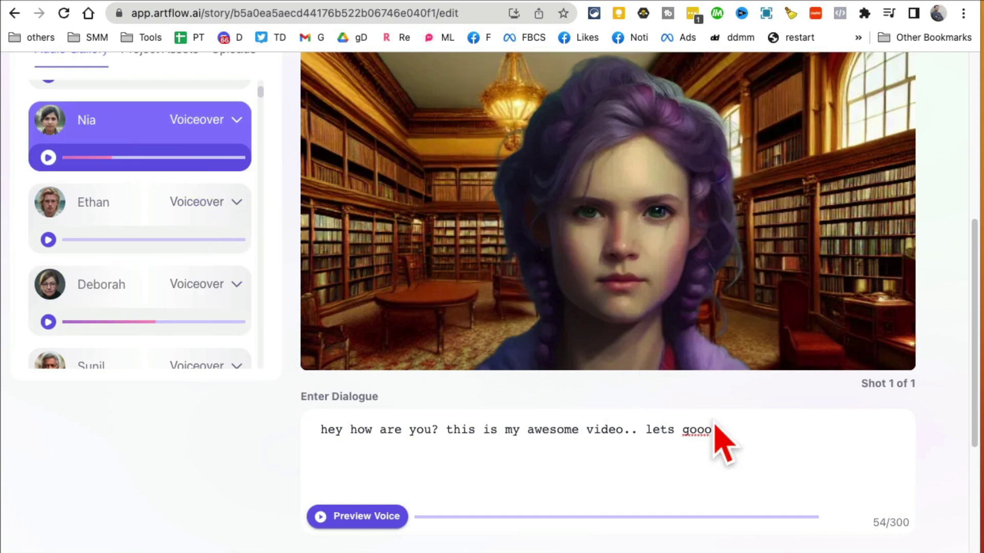
{"action": "left_click", "coordinate": [360, 519]}
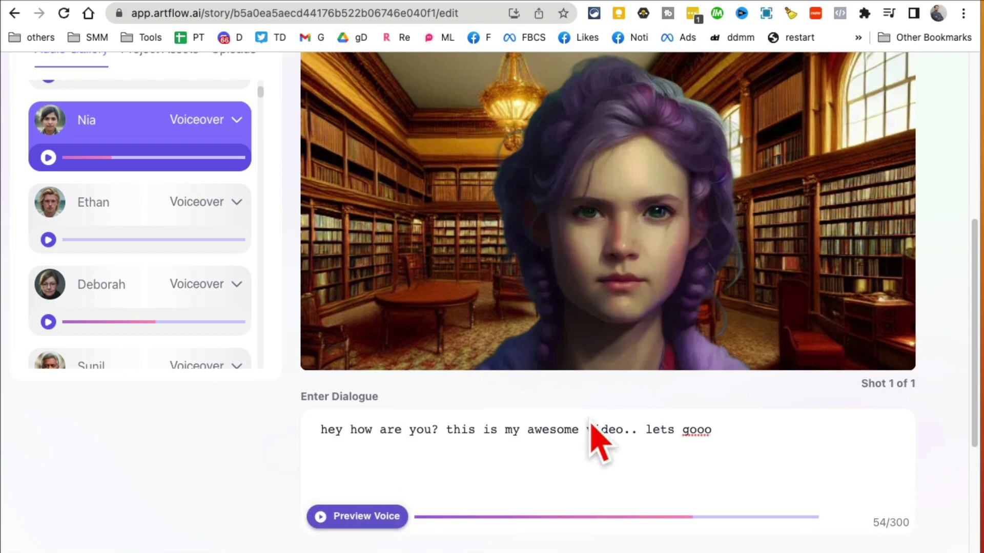
{"action": "scroll", "coordinate": [714, 450], "scroll_direction": "up", "scroll_amount": 7}
Apply the Zoom out camera effect to the shot and check the preview
{"action": "scroll", "coordinate": [707, 424], "scroll_direction": "down", "scroll_amount": 3}
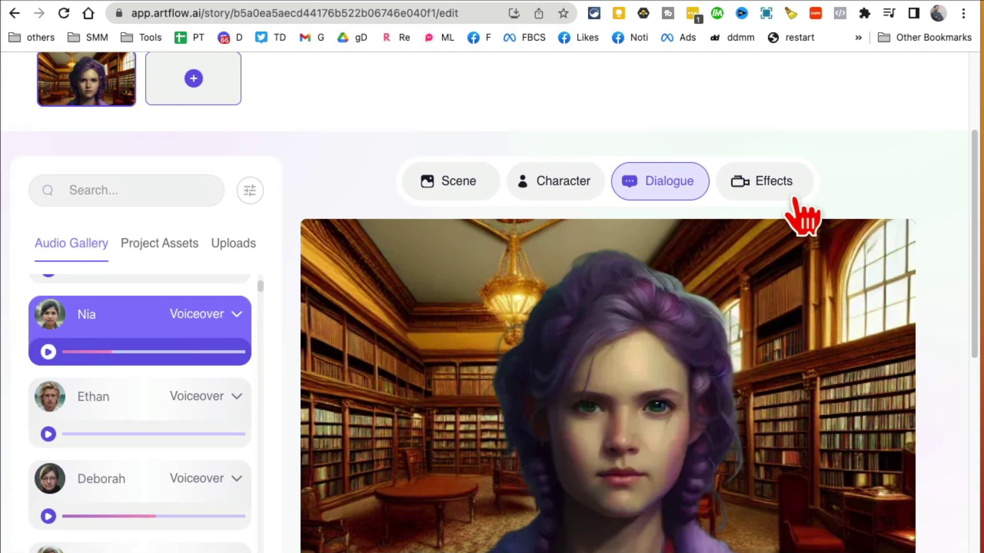
{"action": "left_click", "coordinate": [787, 191]}
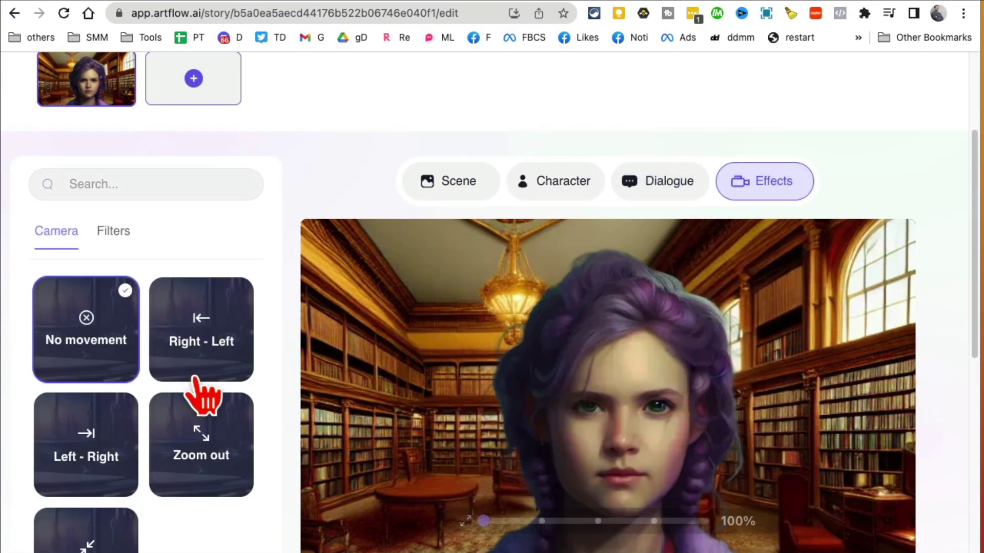
{"action": "left_click", "coordinate": [218, 459]}
{"action": "scroll", "coordinate": [820, 430], "scroll_direction": "down", "scroll_amount": 4}
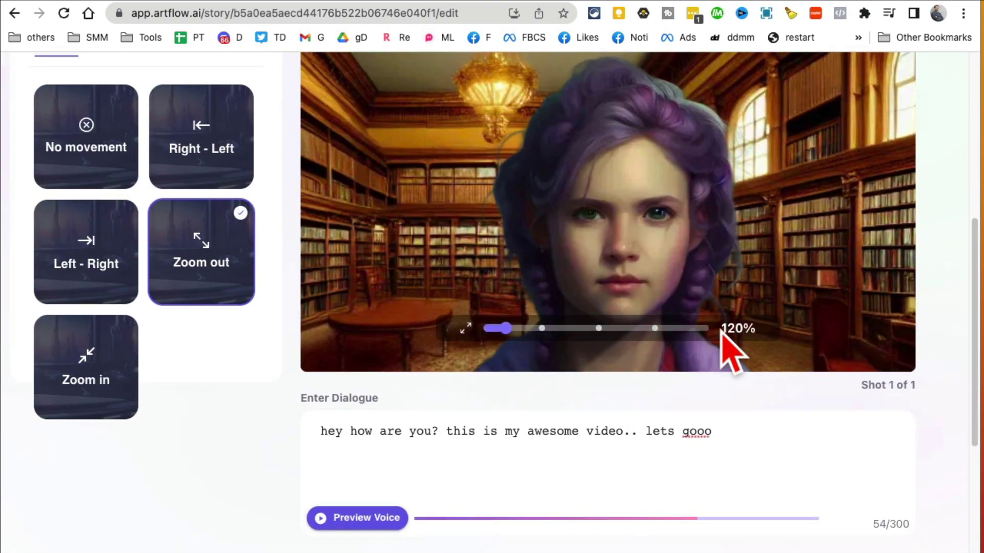
{"action": "scroll", "coordinate": [636, 308], "scroll_direction": "up", "scroll_amount": 2}
{"action": "scroll", "coordinate": [703, 345], "scroll_direction": "down", "scroll_amount": 3}
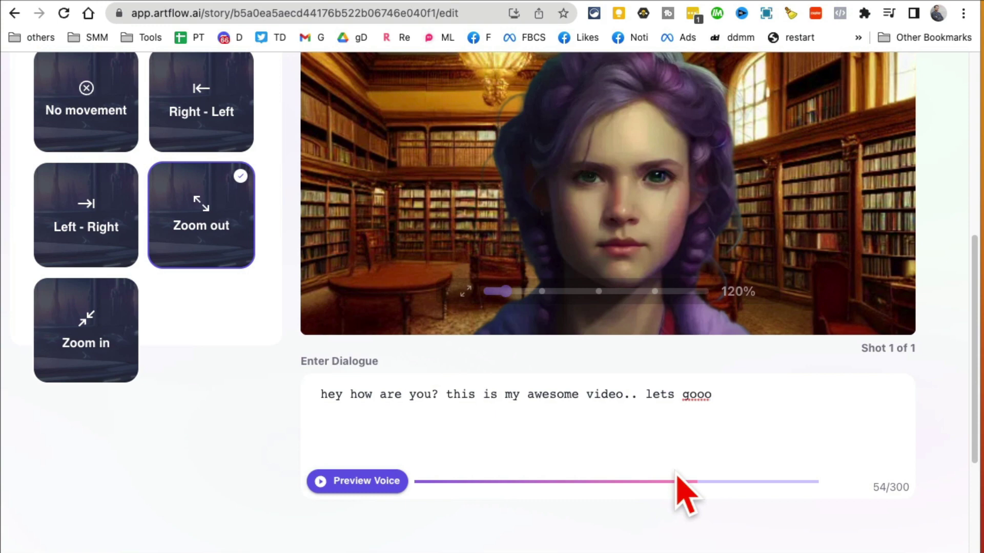
{"action": "scroll", "coordinate": [715, 343], "scroll_direction": "up", "scroll_amount": 3}
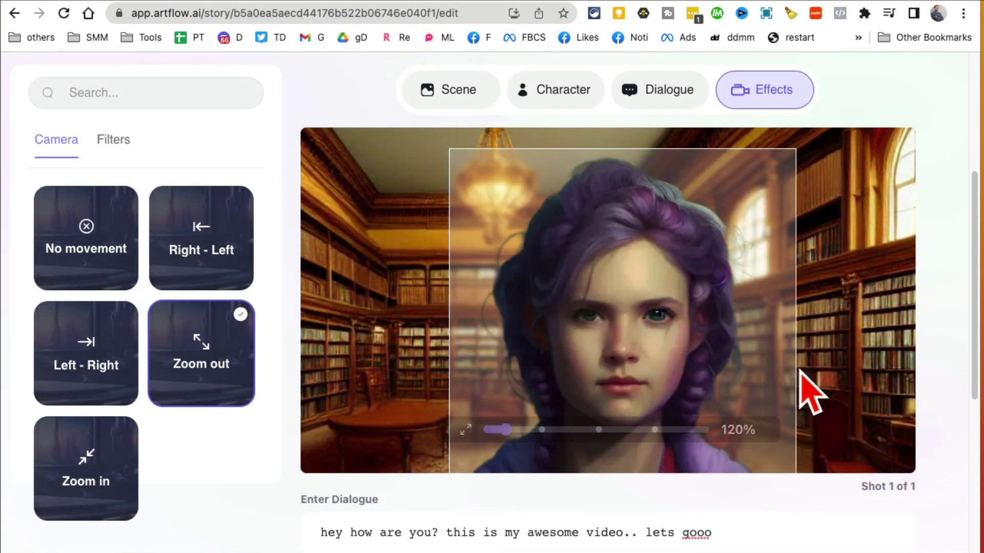
{"action": "scroll", "coordinate": [863, 398], "scroll_direction": "up", "scroll_amount": 5}
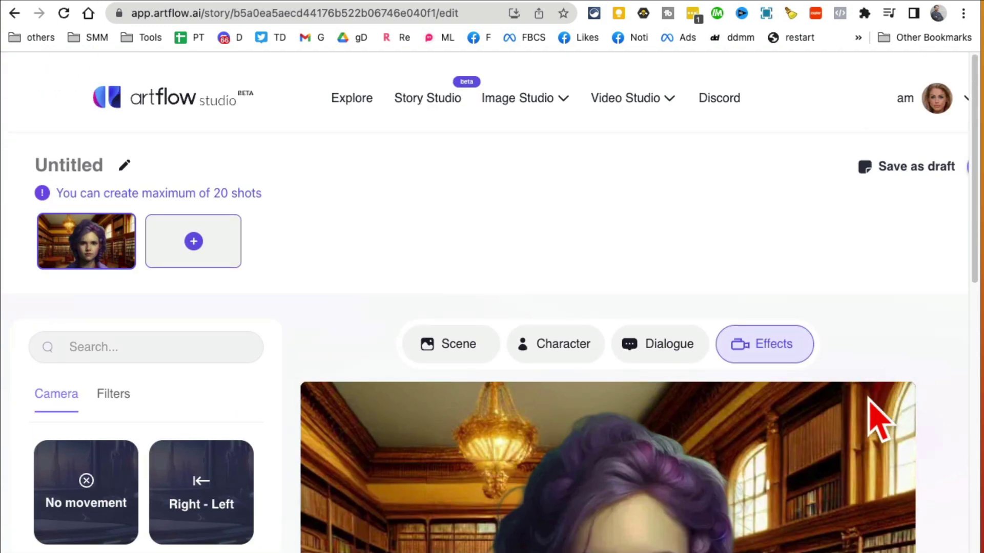
Rename the project from Untitled to 'test video 2'
{"action": "scroll", "coordinate": [492, 307], "scroll_direction": "right", "scroll_amount": 3}
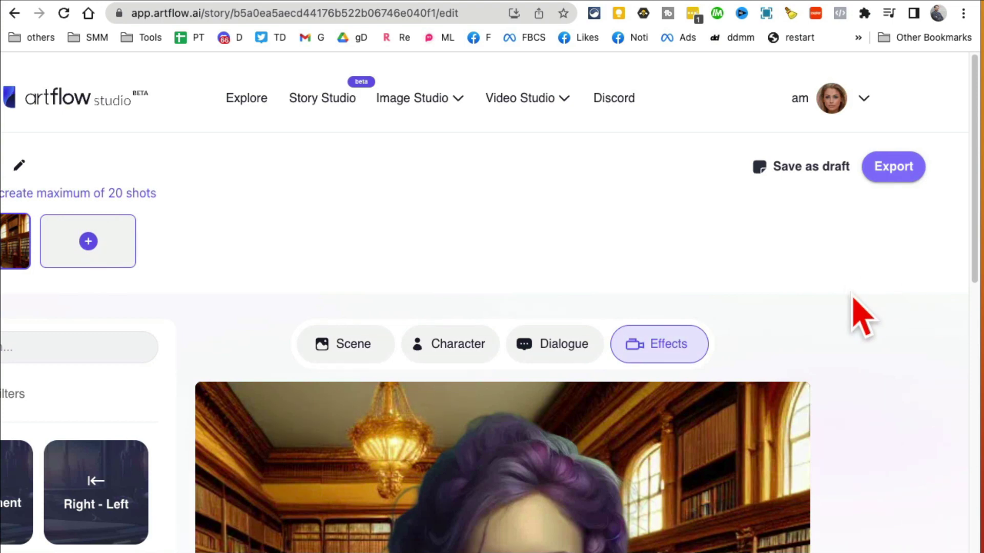
{"action": "scroll", "coordinate": [863, 316], "scroll_direction": "down", "scroll_amount": 2}
{"action": "scroll", "coordinate": [865, 327], "scroll_direction": "up", "scroll_amount": 2}
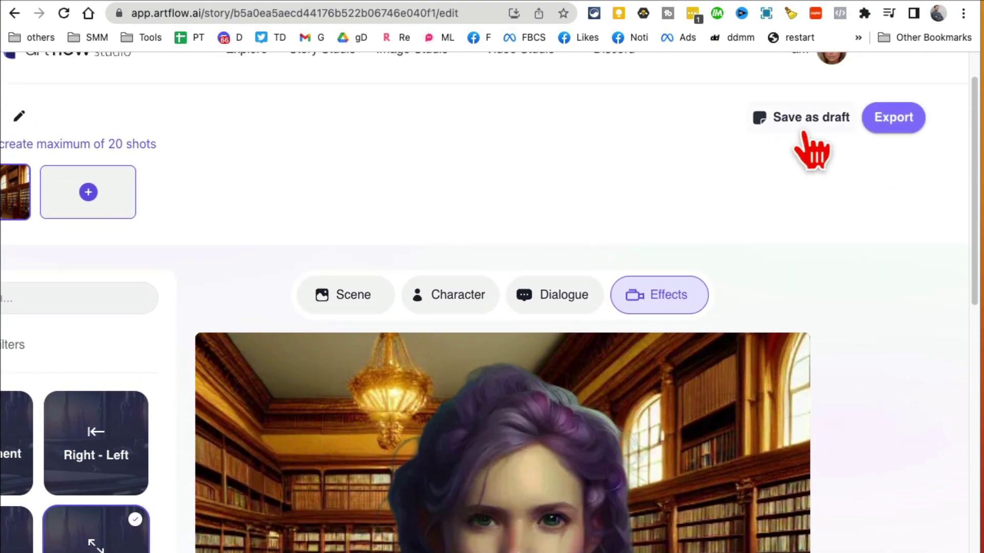
{"action": "scroll", "coordinate": [397, 530], "scroll_direction": "left", "scroll_amount": 3}
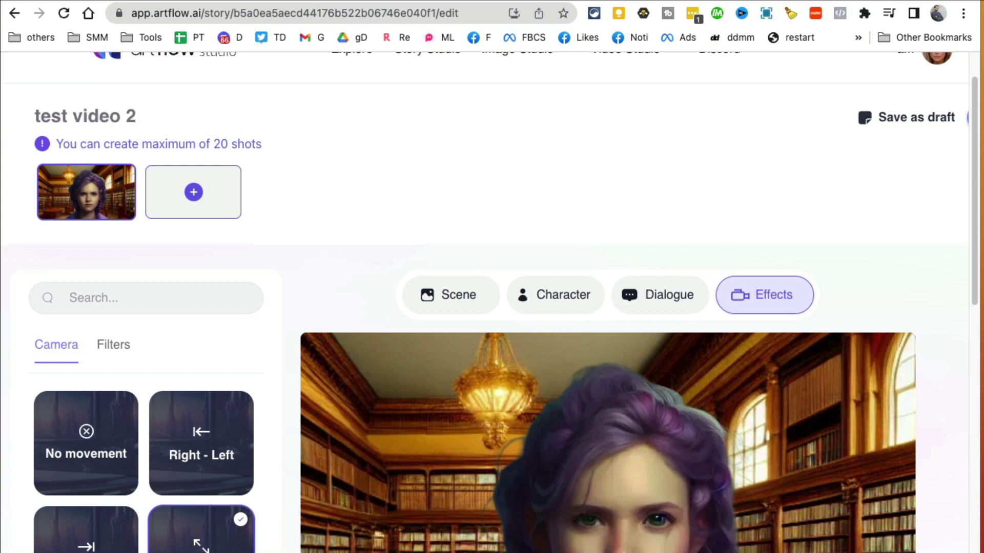
{"action": "key", "text": "Return"}
Export 'test video 2' as a video
{"action": "scroll", "coordinate": [492, 308], "scroll_direction": "right", "scroll_amount": 3}
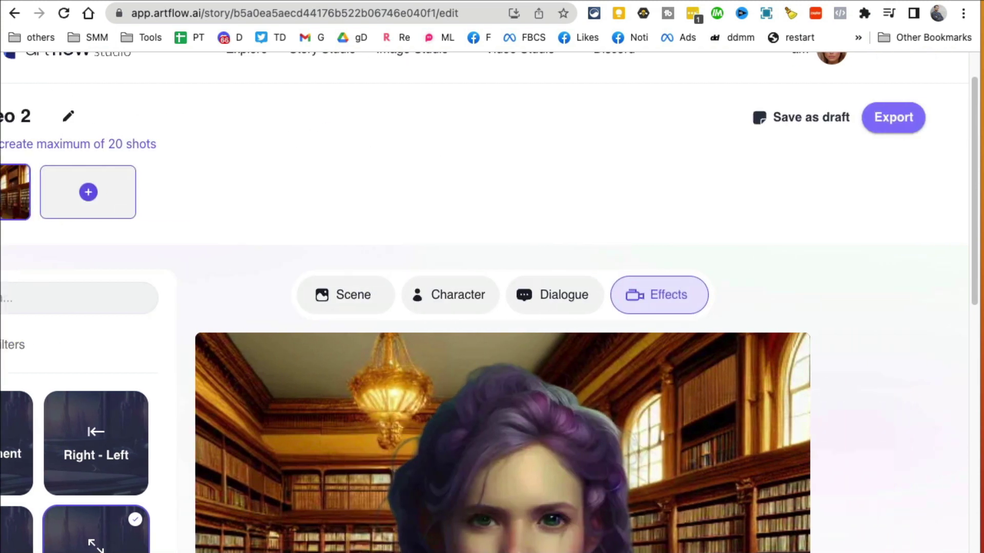
{"action": "left_click", "coordinate": [898, 123]}
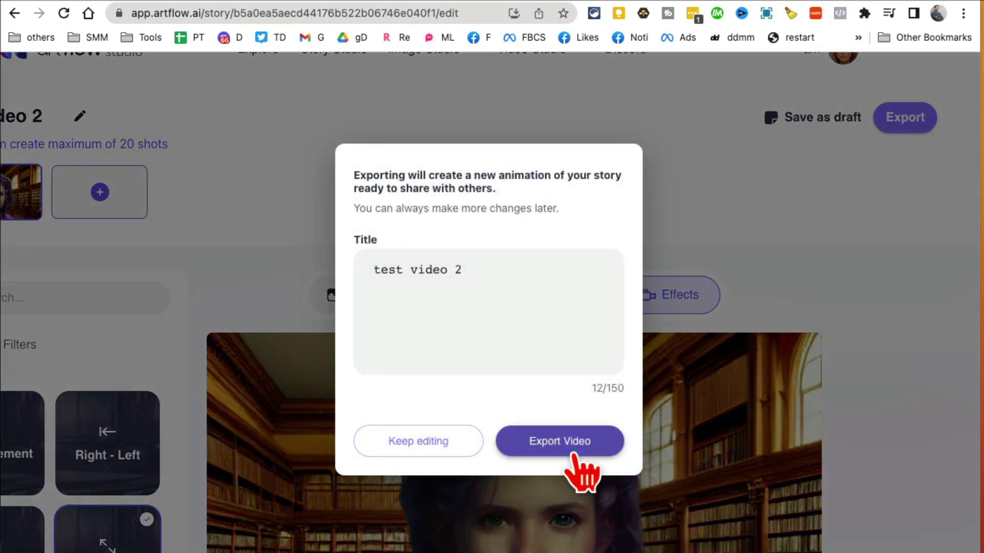
{"action": "left_click", "coordinate": [574, 451]}
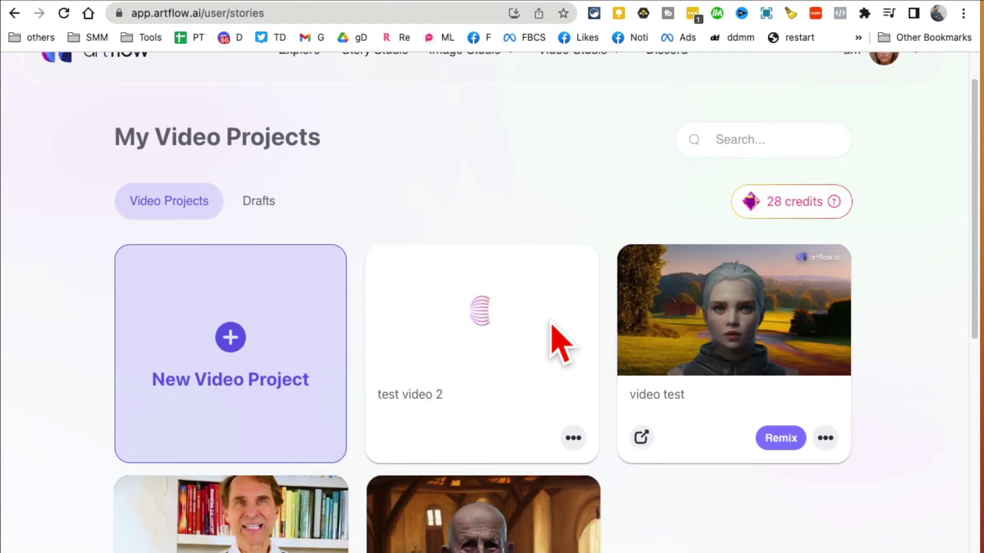
Once rendering finishes, open 'test video 2' from My Video Projects
{"action": "left_click", "coordinate": [826, 438]}
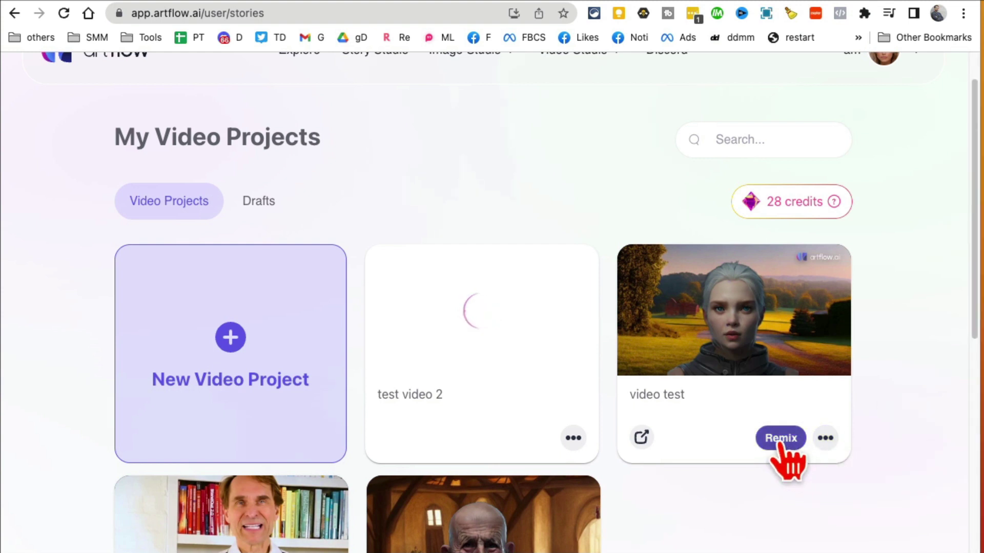
{"action": "scroll", "coordinate": [784, 441], "scroll_direction": "down", "scroll_amount": 1}
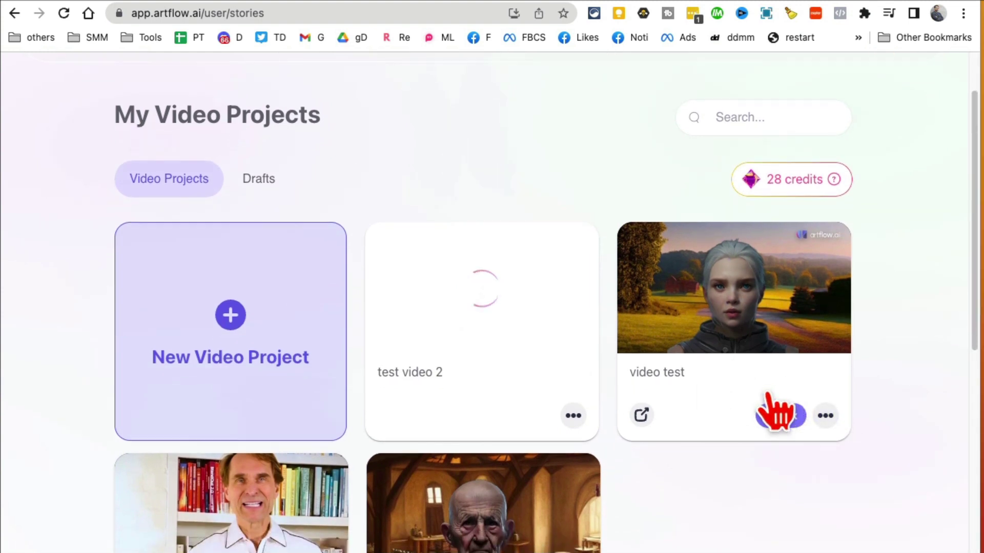
{"action": "scroll", "coordinate": [775, 413], "scroll_direction": "down", "scroll_amount": 5}
{"action": "scroll", "coordinate": [626, 446], "scroll_direction": "up", "scroll_amount": 4}
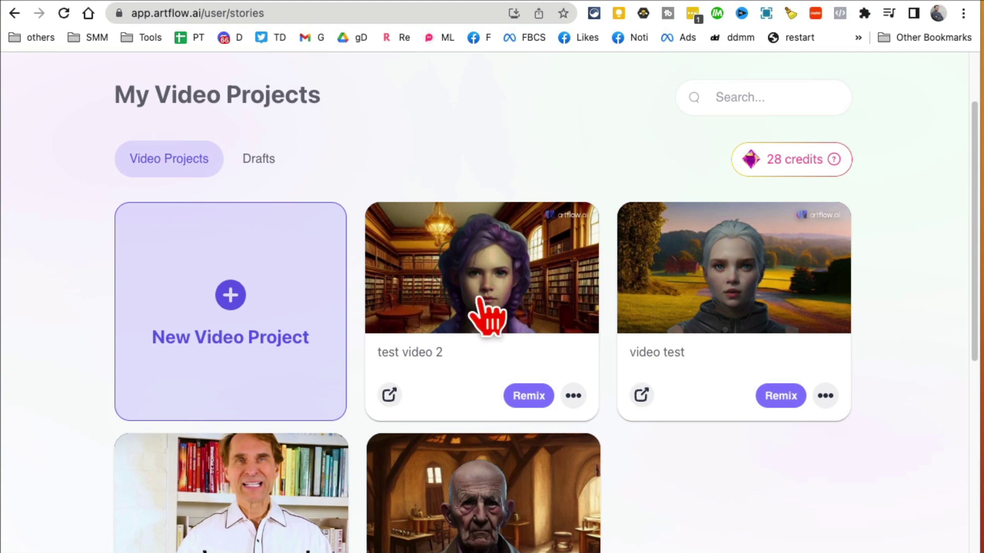
{"action": "left_click", "coordinate": [488, 316]}
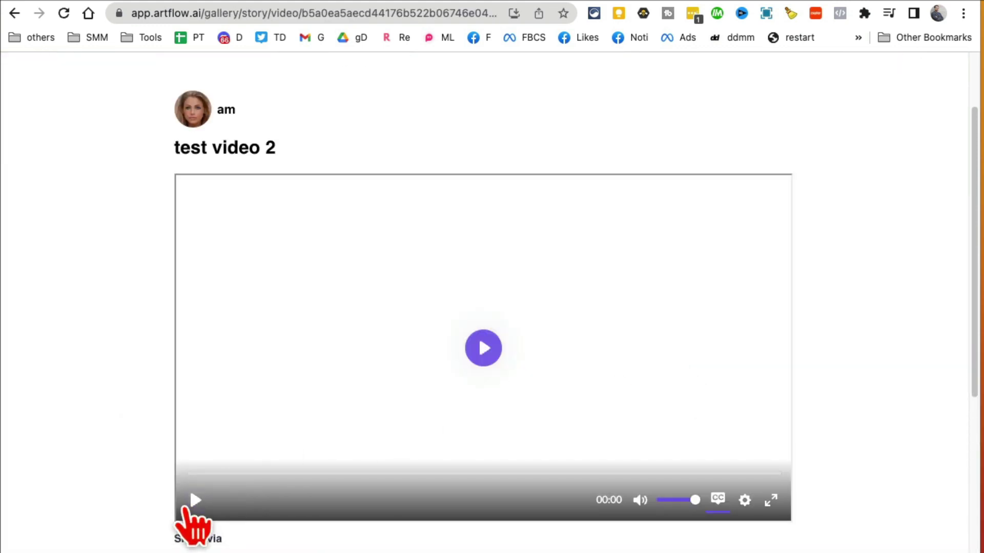
Play the 'test video 2' clip and pause it on its 'lets gooo' caption
{"action": "left_click", "coordinate": [191, 506]}
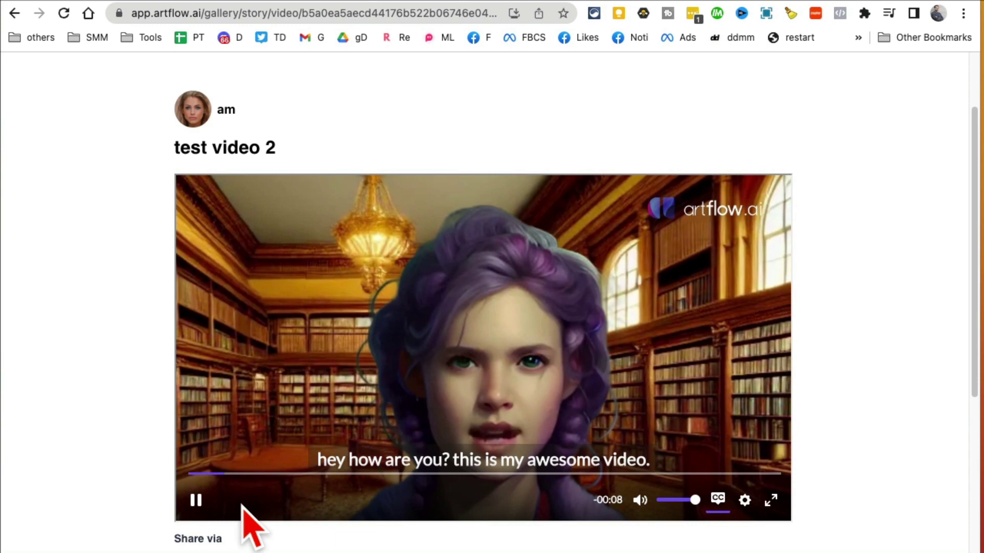
{"action": "left_click", "coordinate": [196, 502]}
{"action": "scroll", "coordinate": [488, 451], "scroll_direction": "down", "scroll_amount": 5}
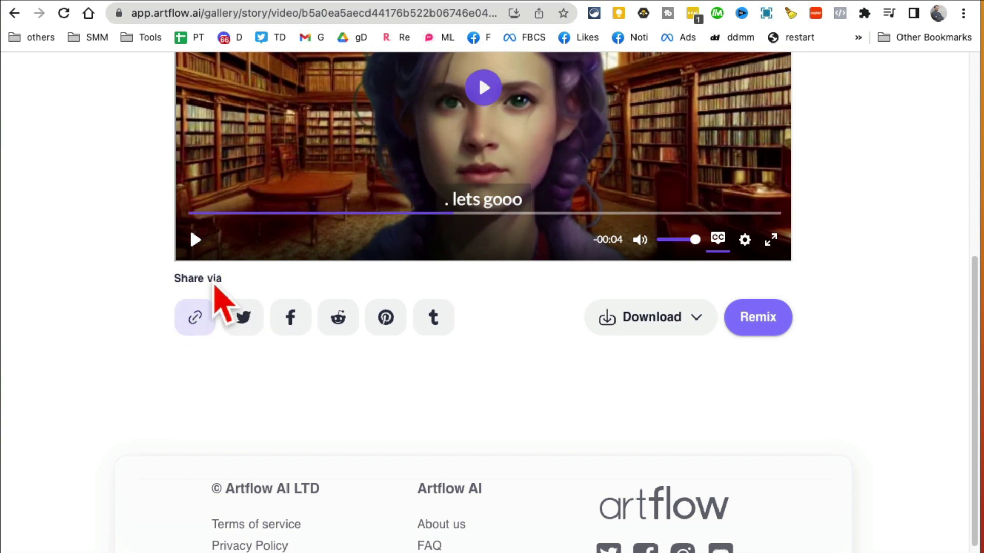
Download the library video with its captions included via 'Download with CC'
{"action": "left_click", "coordinate": [688, 324]}
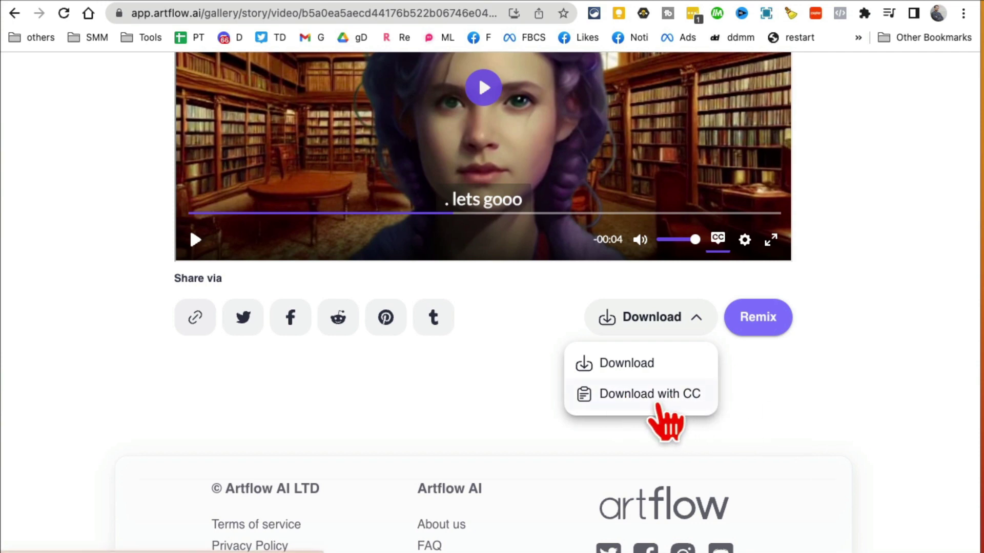
{"action": "left_click", "coordinate": [789, 410]}
{"action": "scroll", "coordinate": [825, 432], "scroll_direction": "up", "scroll_amount": 5}
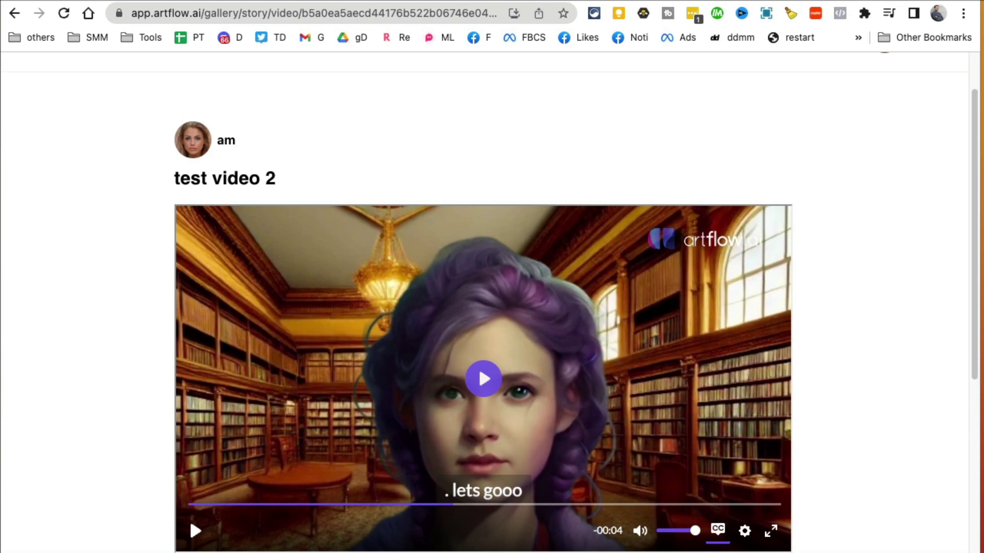
{"action": "scroll", "coordinate": [670, 303], "scroll_direction": "down", "scroll_amount": 5}
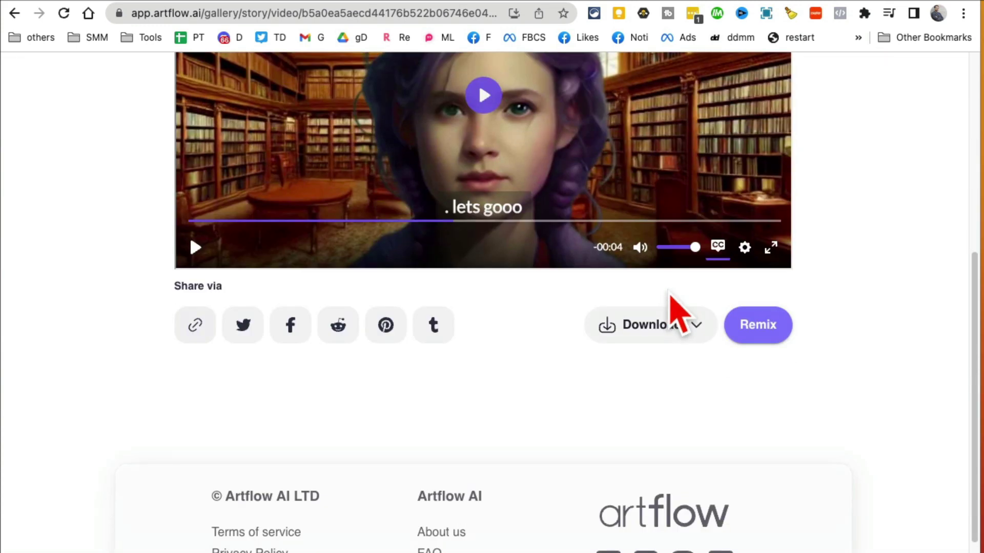
{"action": "scroll", "coordinate": [670, 296], "scroll_direction": "up", "scroll_amount": 5}
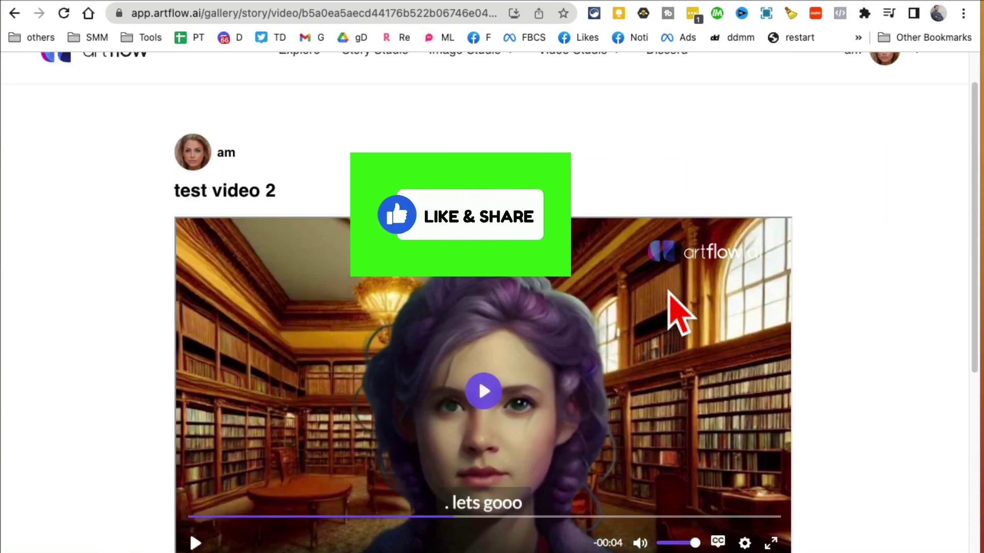
{"action": "scroll", "coordinate": [763, 302], "scroll_direction": "down", "scroll_amount": 3}
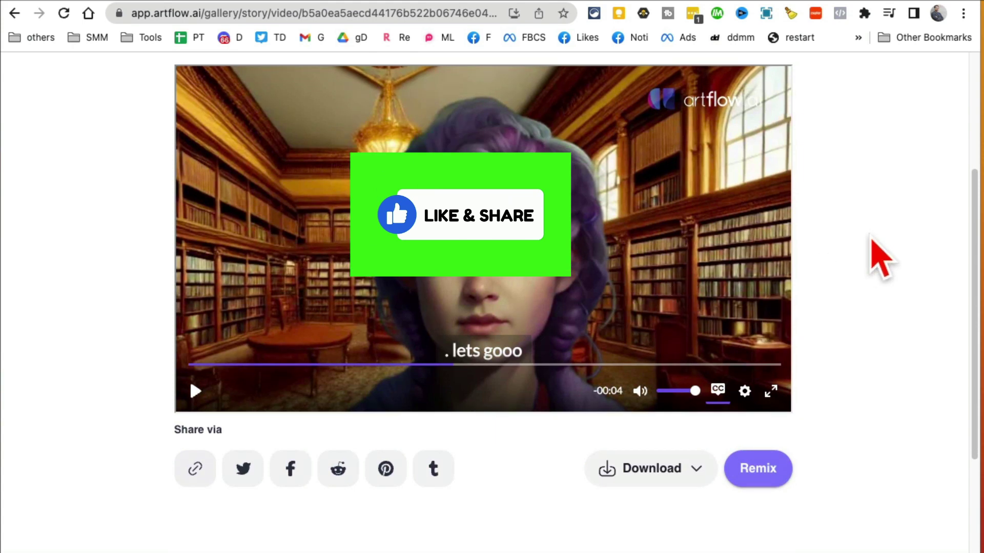